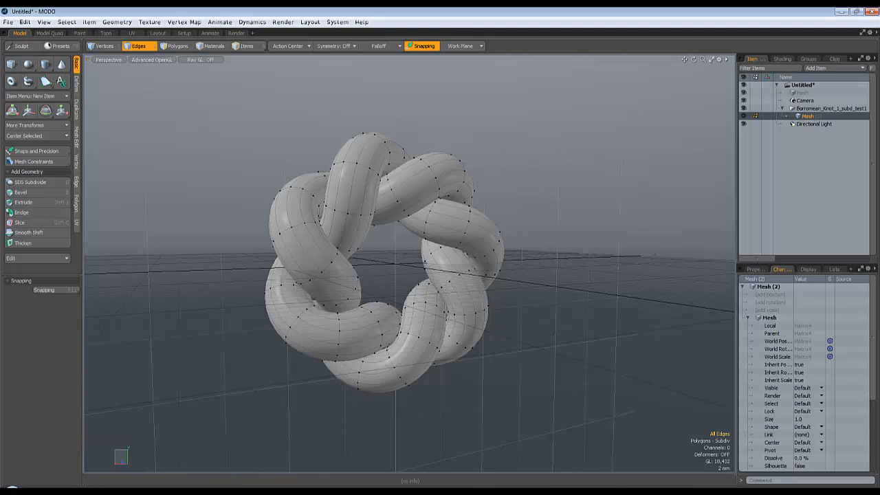
Switch to Wings3D and preview the knot mesh with smooth shading from a slightly different angle, returning to the faceted display
{"action": "left_click", "coordinate": [284, 492]}
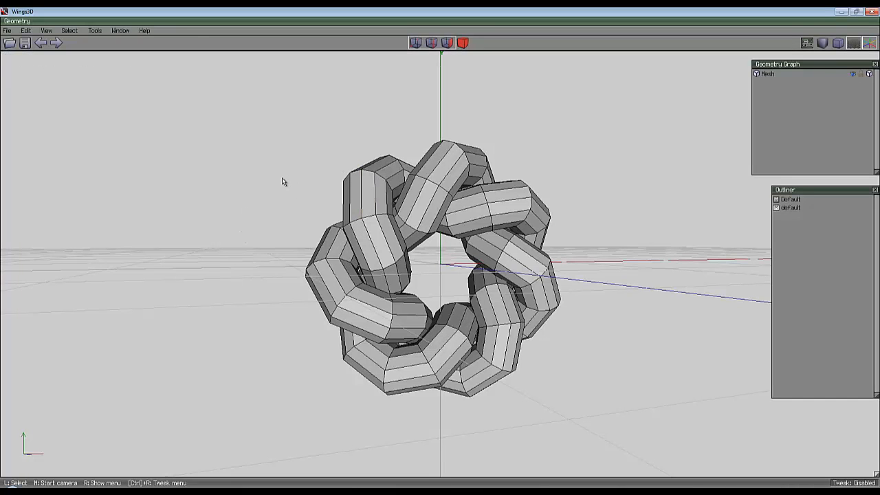
{"action": "key", "text": "Tab"}
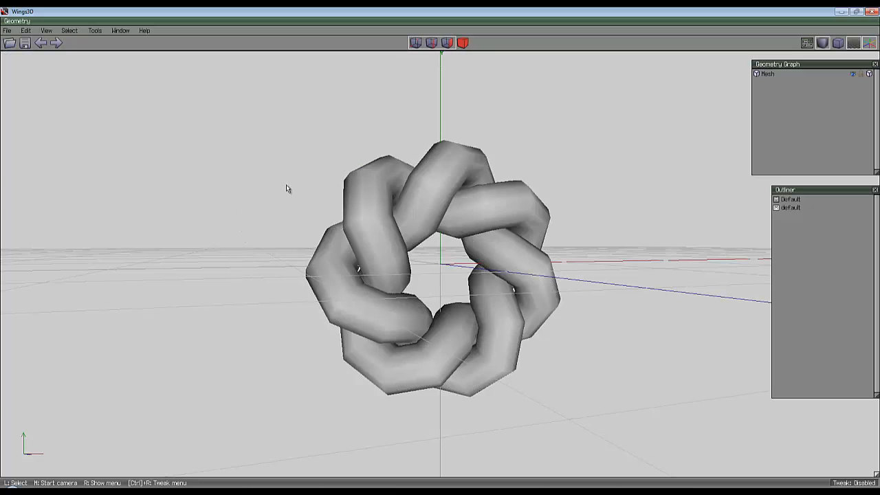
{"action": "middle_click", "coordinate": [426, 183]}
{"action": "left_click", "coordinate": [440, 253]}
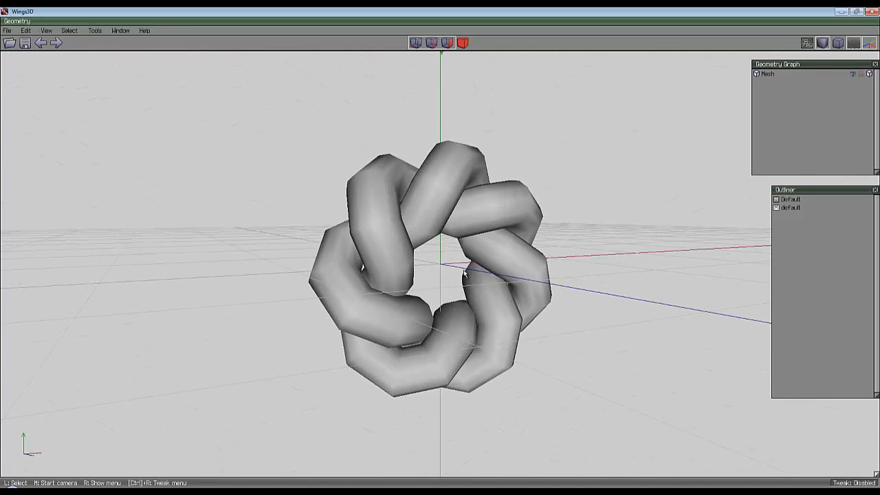
{"action": "key", "text": "Tab"}
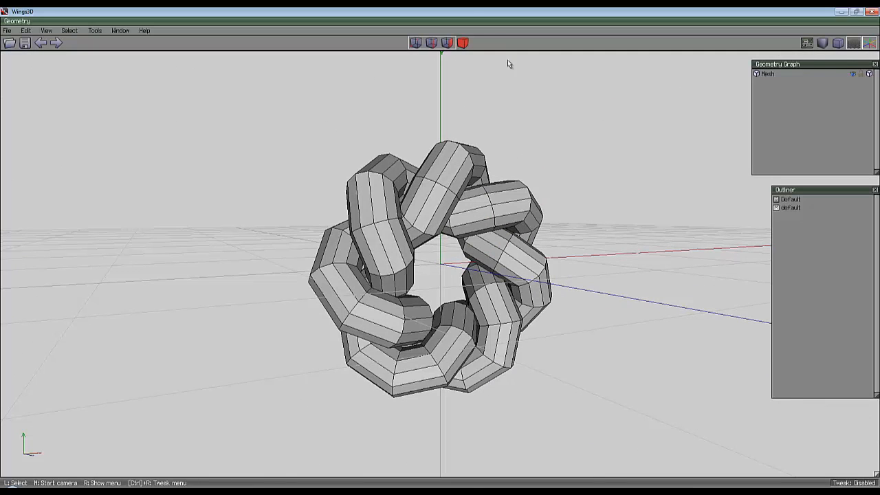
Select the whole knot mesh, apply Smooth twice, deselect it and inspect the denser geometry from several sides
{"action": "left_click", "coordinate": [466, 155]}
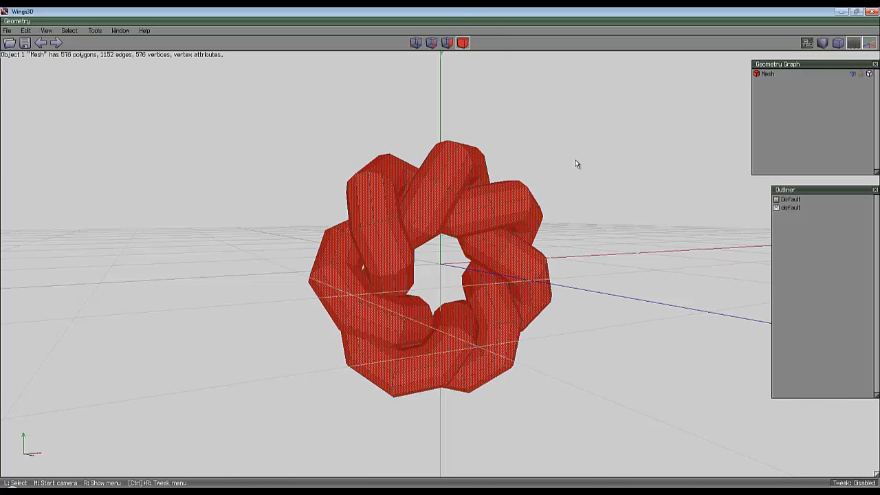
{"action": "key", "text": "s"}
{"action": "key", "text": "s"}
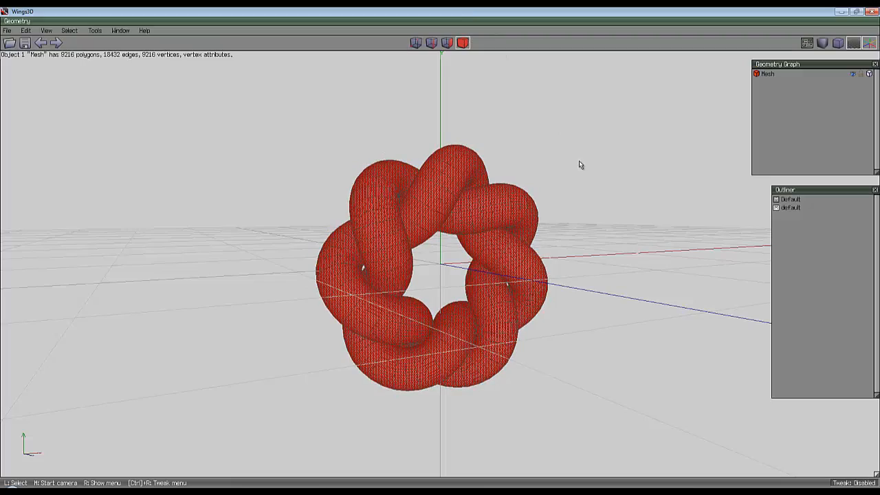
{"action": "key", "text": "space"}
{"action": "middle_click", "coordinate": [579, 165]}
{"action": "left_click", "coordinate": [440, 256]}
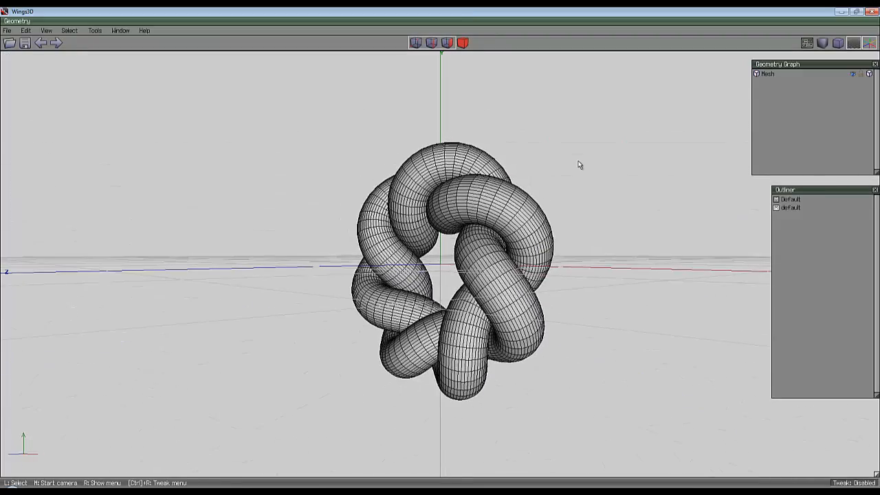
{"action": "middle_click", "coordinate": [579, 163]}
{"action": "left_click", "coordinate": [440, 256]}
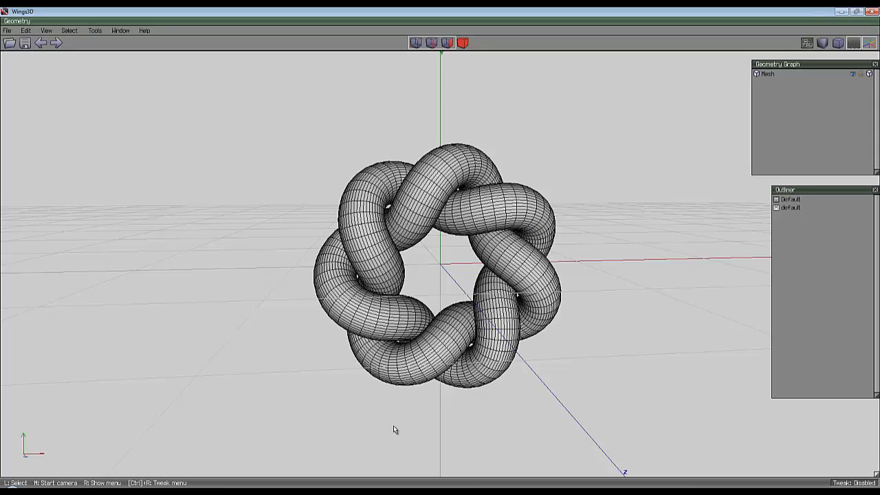
Undo both Smooth operations on the knot mesh and clear the selection
{"action": "key", "text": "ctrl+alt+z"}
{"action": "key", "text": "ctrl+alt+z"}
{"action": "key", "text": "ctrl+alt+z"}
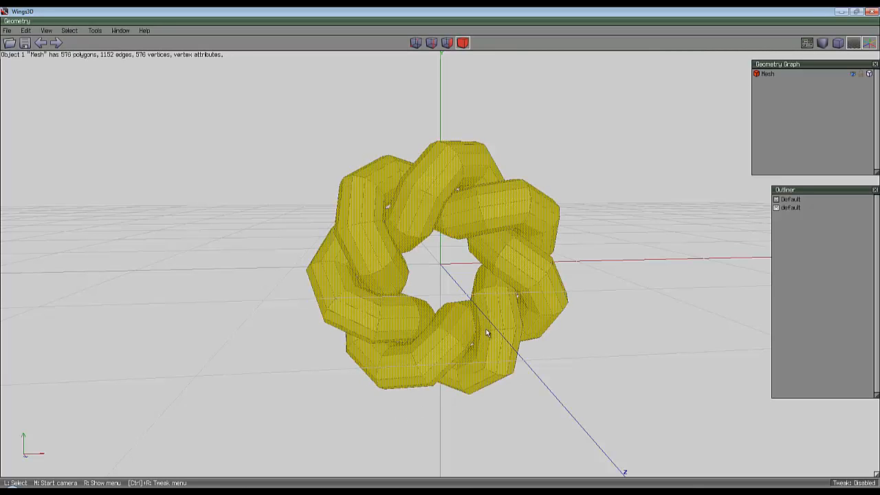
{"action": "key", "text": "space"}
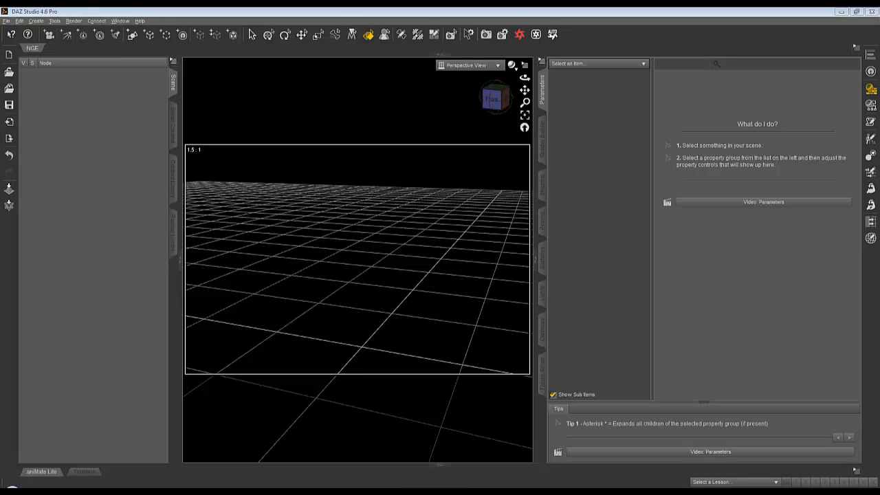
Switch to DAZ Studio and import Borromean_Knot_1_subd_test1.obj using the Custom conversion at 5000% scale
{"action": "left_click", "coordinate": [6, 20]}
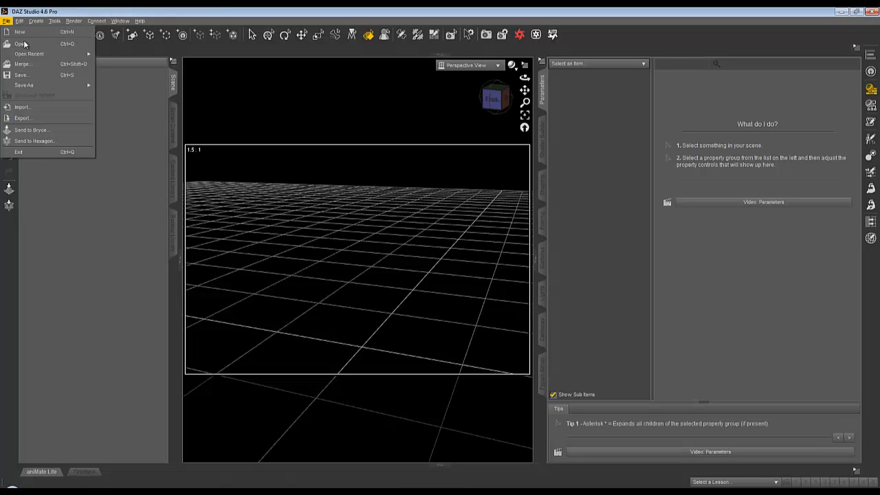
{"action": "left_click", "coordinate": [54, 107]}
{"action": "left_click", "coordinate": [180, 81]}
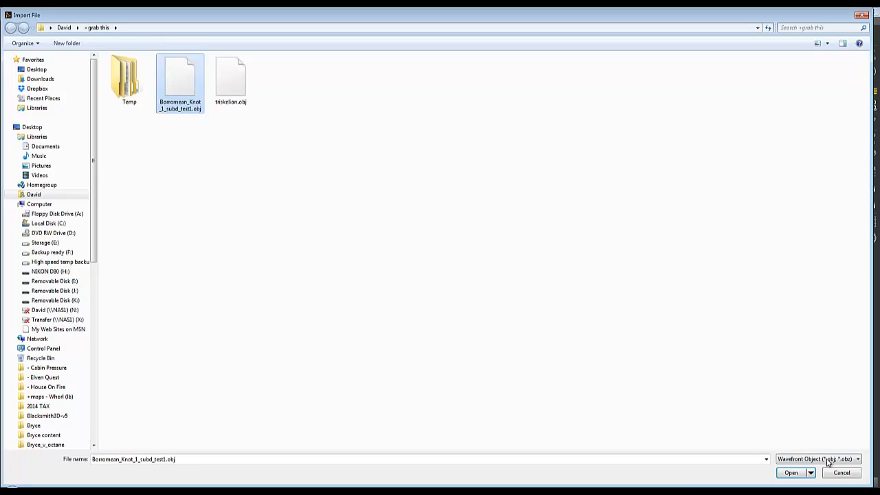
{"action": "left_click", "coordinate": [797, 474]}
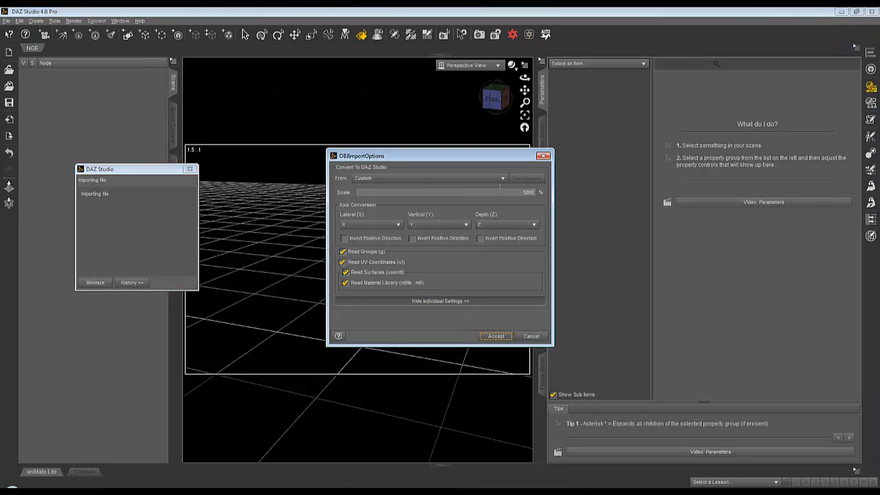
{"action": "left_click", "coordinate": [496, 336]}
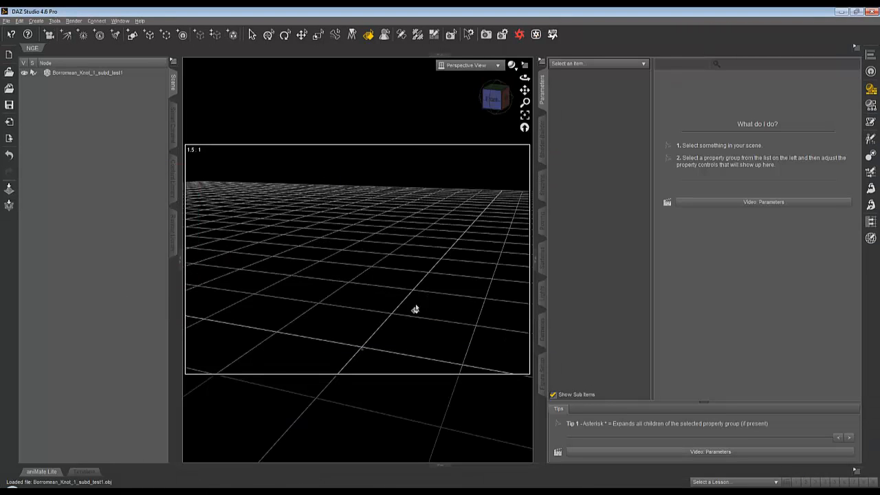
Set the imported knot's overall Scale to 6666.7% and view it from the front
{"action": "left_click", "coordinate": [114, 71]}
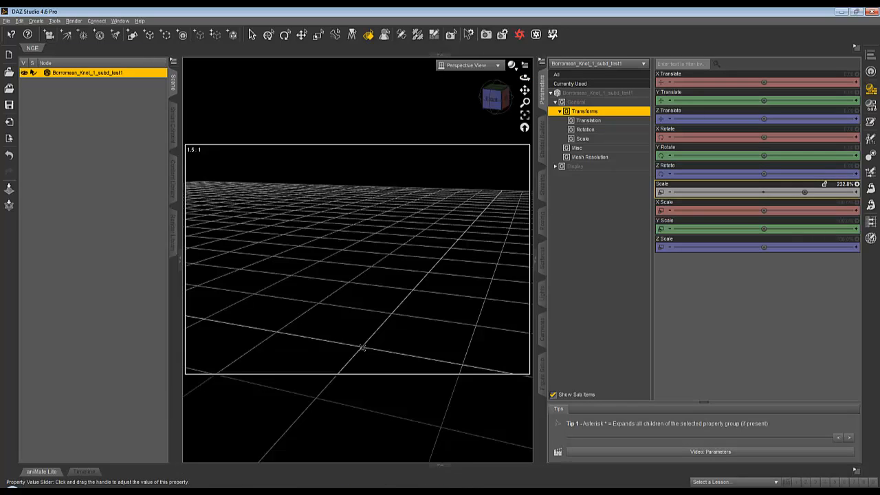
{"action": "left_click_drag", "start_coordinate": [804, 192], "coordinate": [759, 191]}
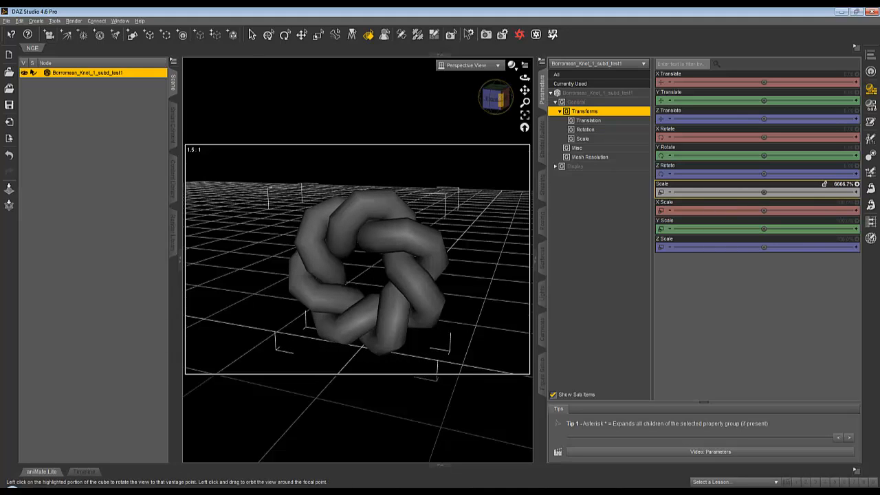
{"action": "left_click", "coordinate": [498, 97]}
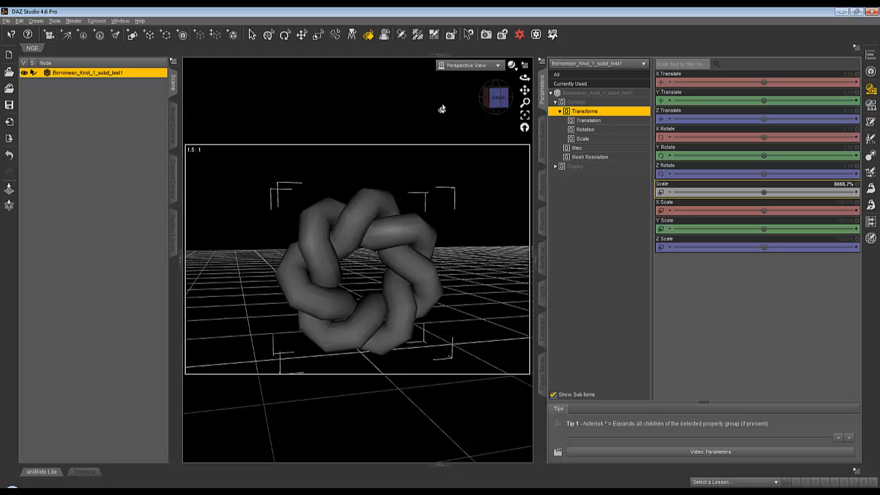
{"action": "left_click", "coordinate": [496, 95]}
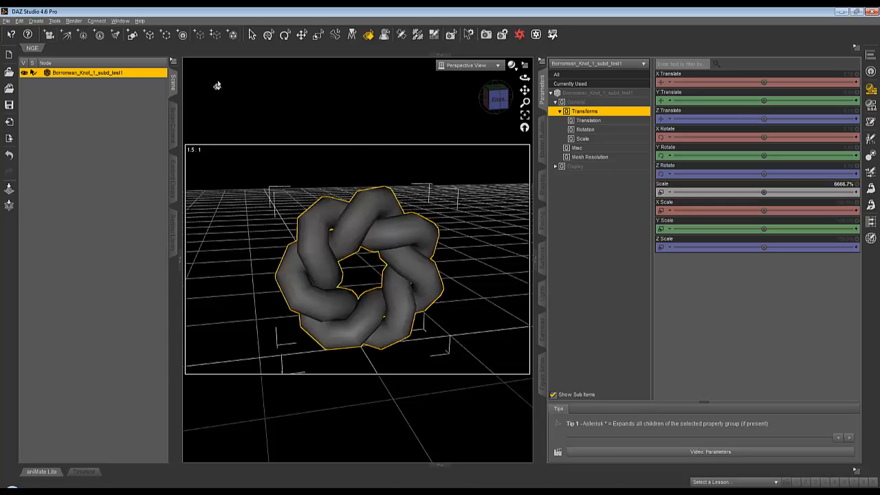
Convert the knot's geometry to SubD and set its SubDivision Level to 3
{"action": "left_click", "coordinate": [20, 22]}
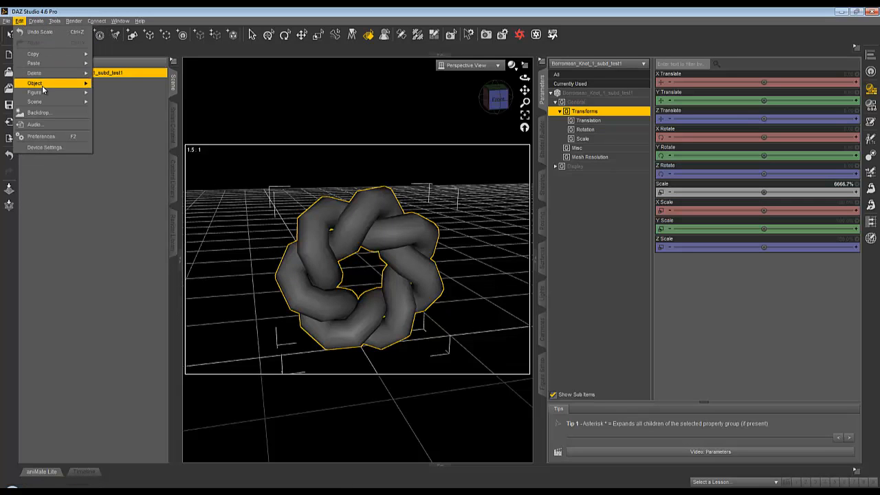
{"action": "mouse_move", "coordinate": [42, 77]}
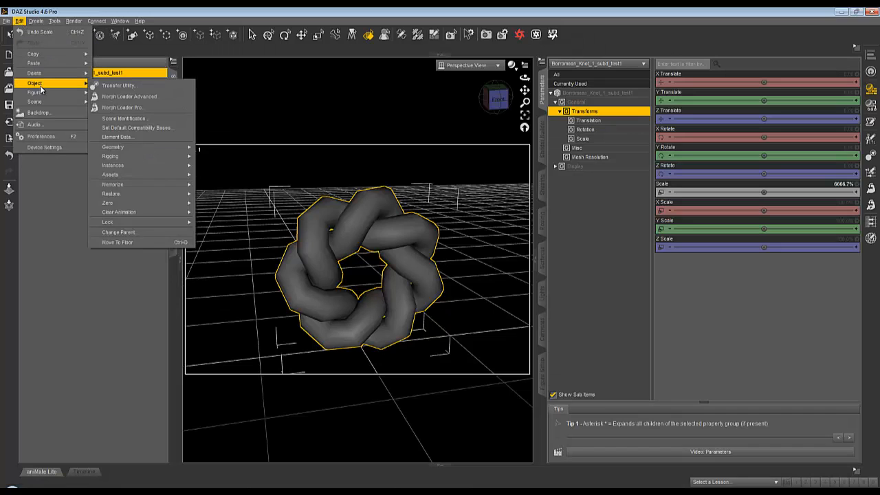
{"action": "mouse_move", "coordinate": [130, 150]}
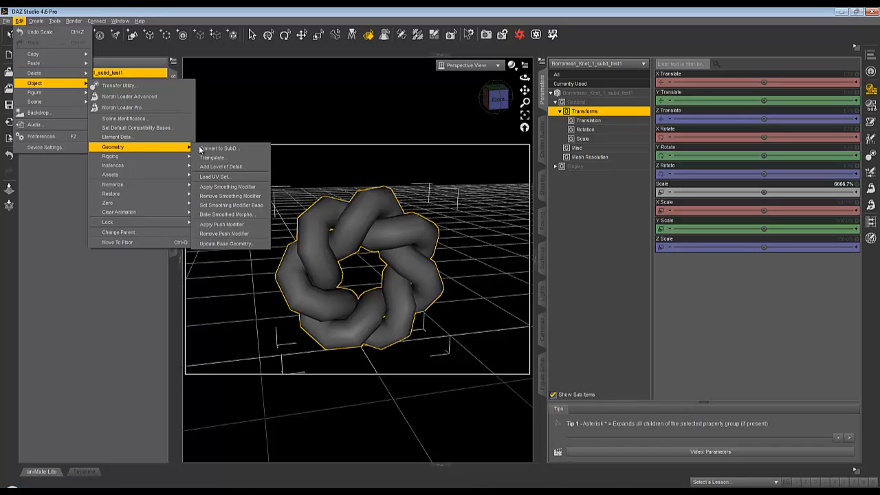
{"action": "left_click", "coordinate": [224, 149]}
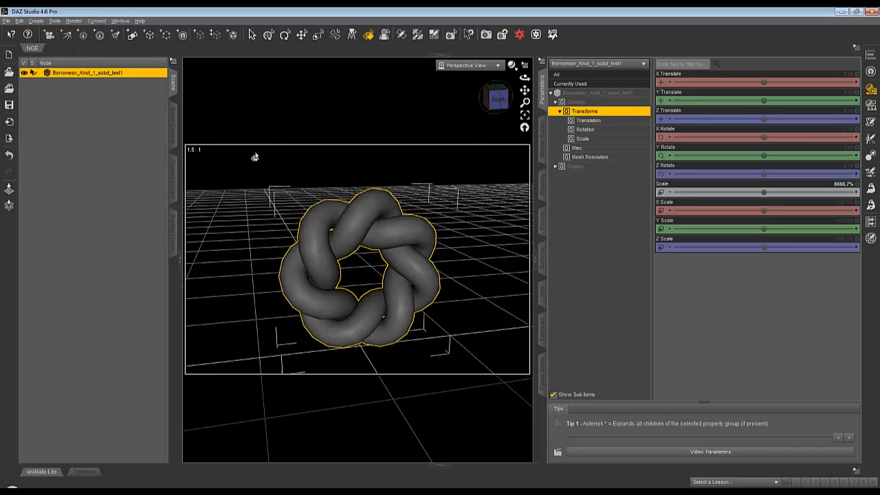
{"action": "left_click", "coordinate": [595, 158]}
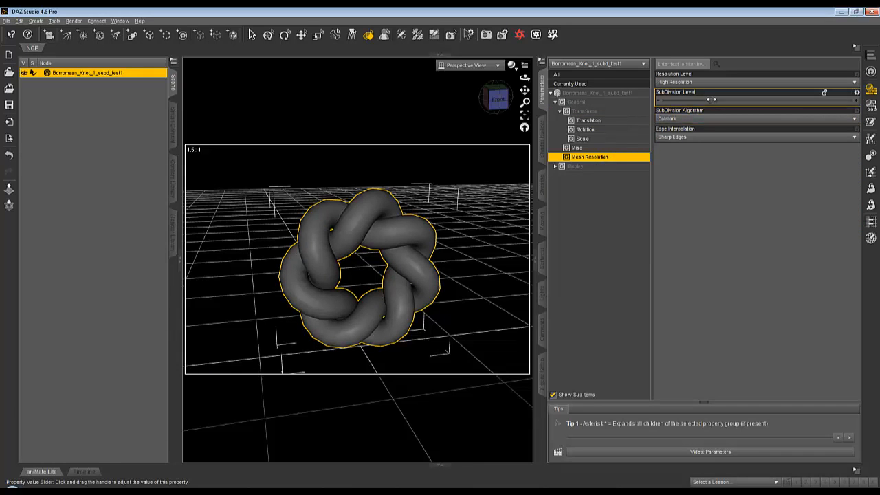
{"action": "left_click_drag", "start_coordinate": [711, 100], "coordinate": [757, 101]}
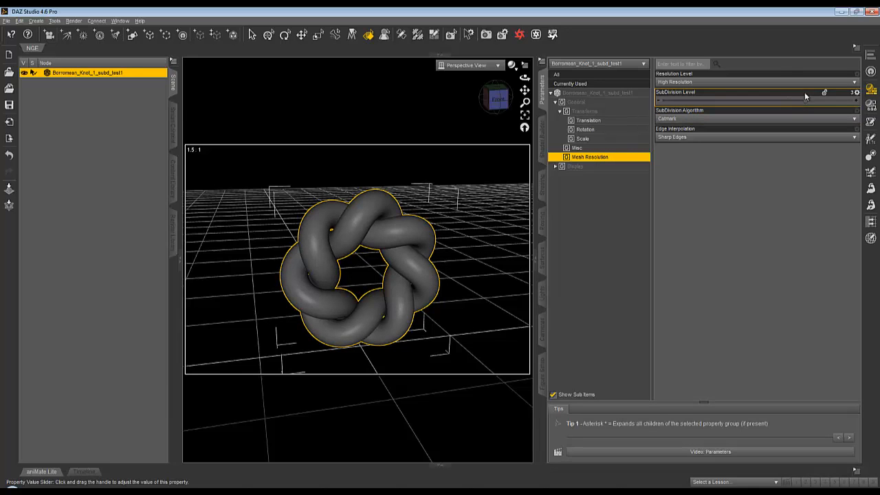
Render the subdivided knot in the OctaneRender viewport to inspect its smoothness, and clear the render window out of the way
{"action": "left_click_drag", "start_coordinate": [500, 99], "coordinate": [471, 142]}
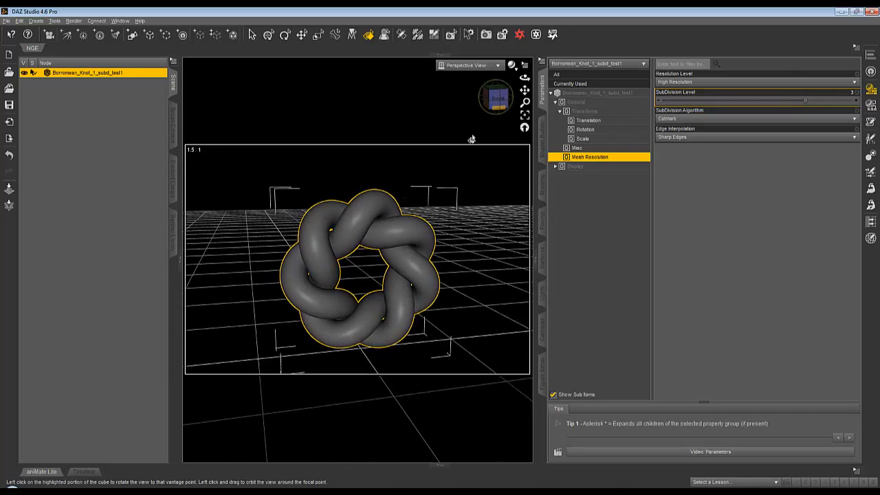
{"action": "left_click", "coordinate": [537, 35]}
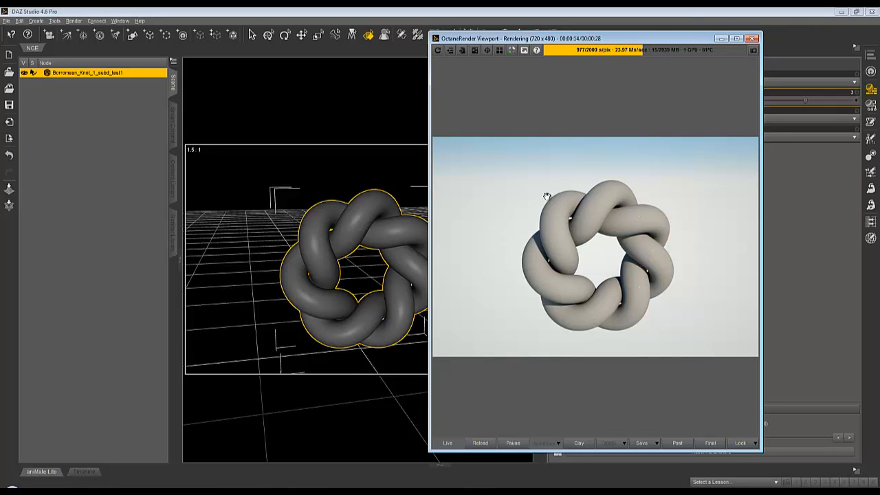
{"action": "left_click_drag", "start_coordinate": [656, 43], "coordinate": [879, 55]}
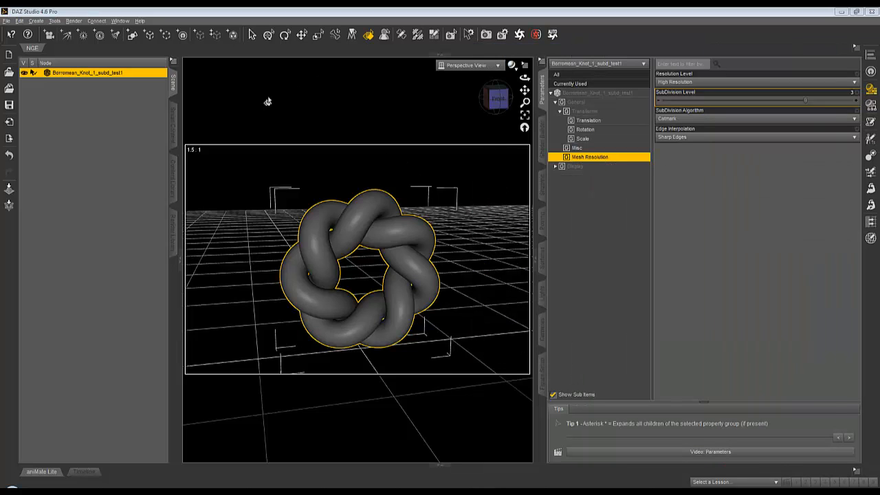
Send the subdivided knot to Bryce and render the received scene there
{"action": "left_click", "coordinate": [6, 21]}
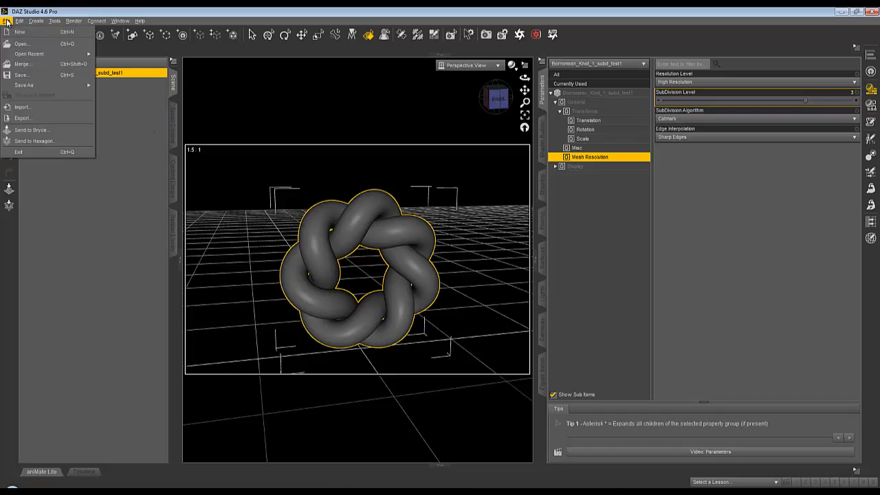
{"action": "left_click", "coordinate": [27, 131]}
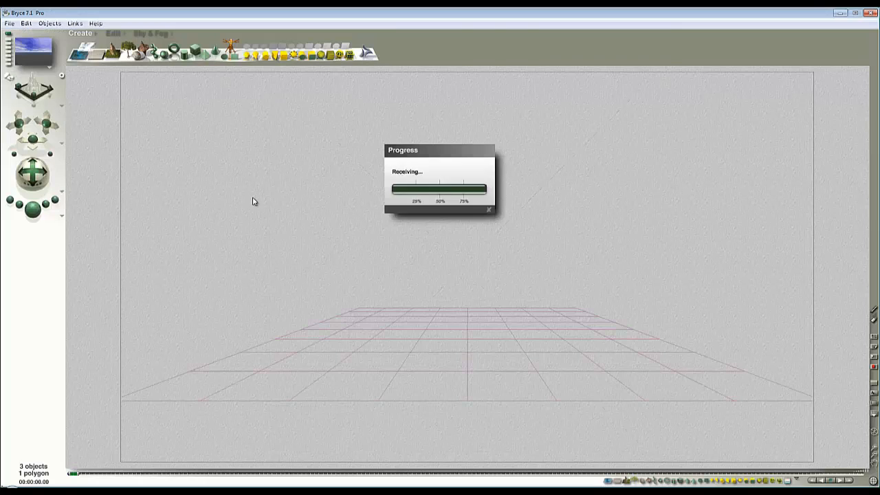
{"action": "left_click", "coordinate": [33, 209]}
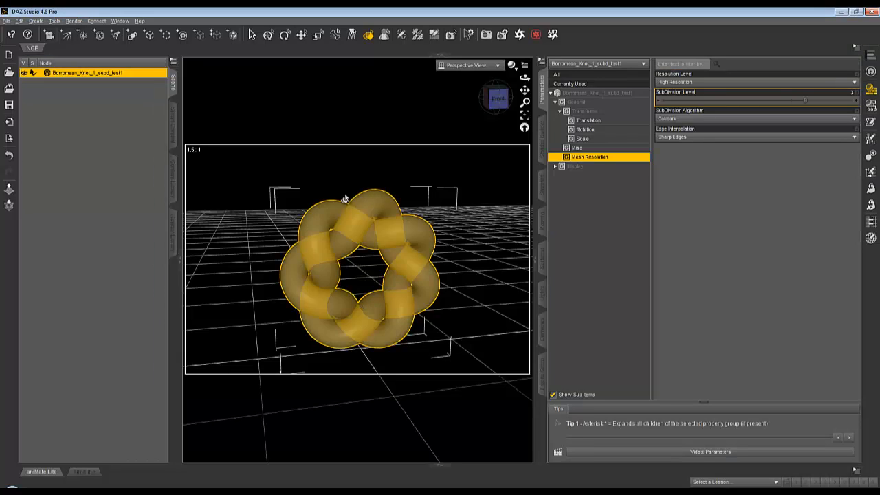
Switch back to DAZ Studio and export the subdivided knot as a Wavefront Object file named Test_export
{"action": "left_click", "coordinate": [6, 22]}
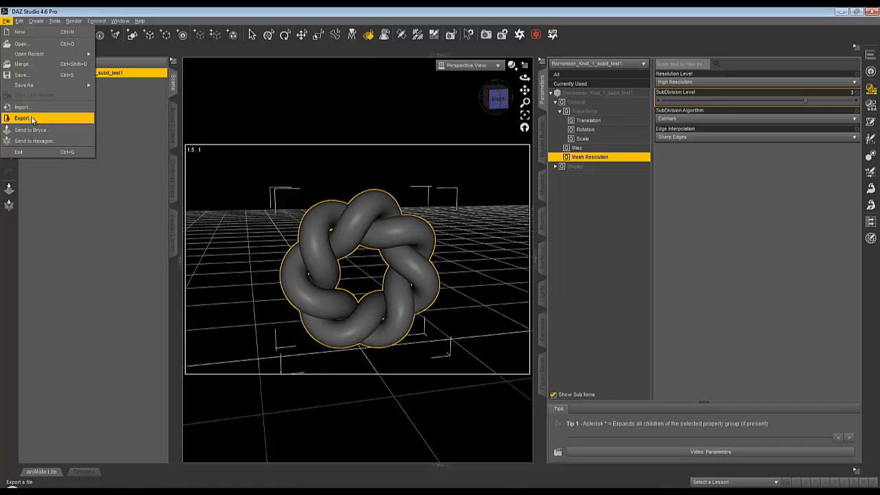
{"action": "left_click", "coordinate": [33, 117]}
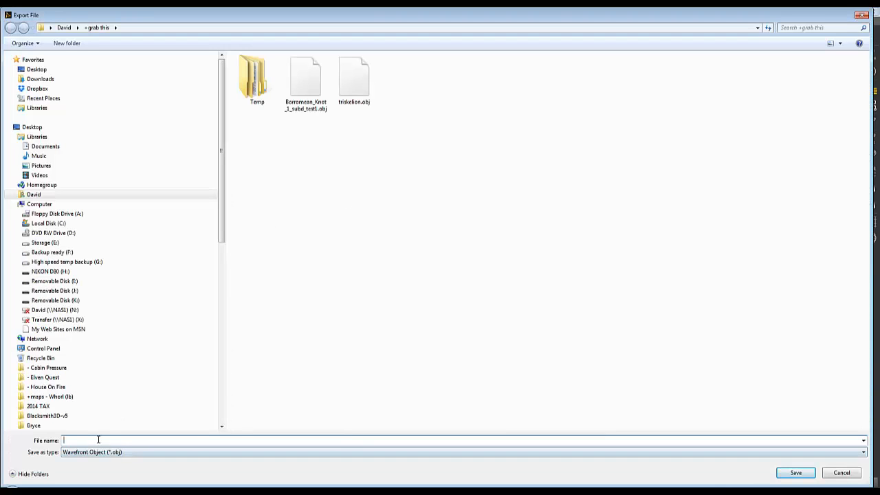
{"action": "type", "text": "Test_export"}
{"action": "left_click", "coordinate": [803, 476]}
{"action": "left_click", "coordinate": [512, 425]}
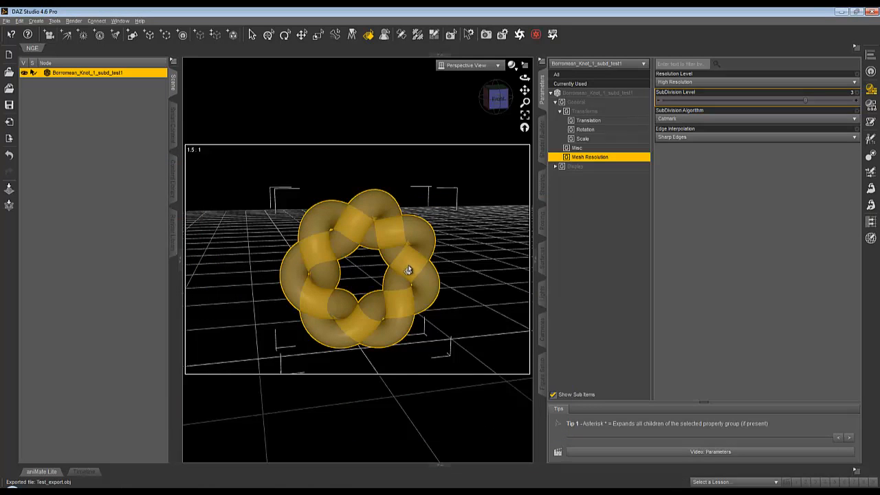
Delete the original knot from the scene and import Test_export.obj with a custom scale of 5000%
{"action": "key", "text": "Delete"}
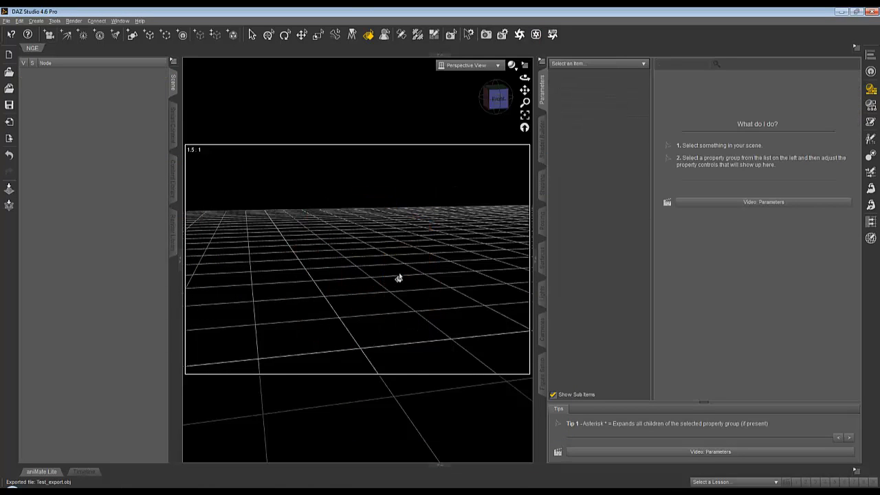
{"action": "left_click", "coordinate": [5, 21]}
{"action": "left_click", "coordinate": [23, 107]}
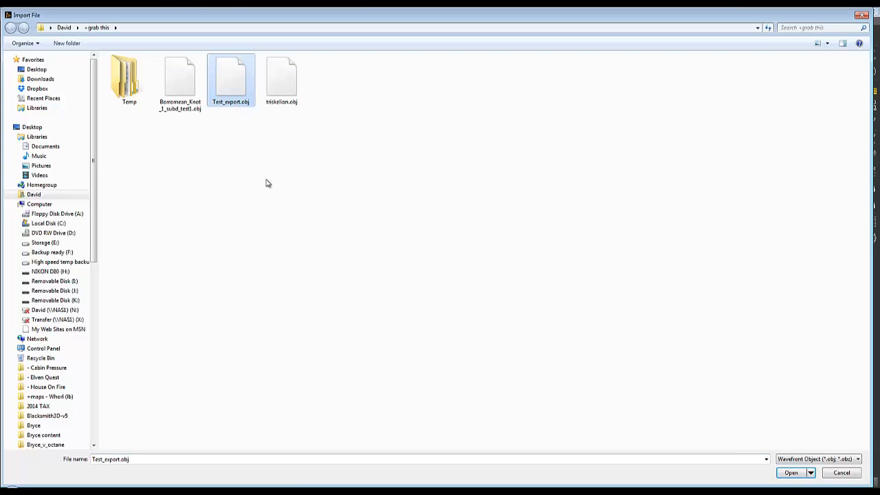
{"action": "left_click", "coordinate": [792, 473]}
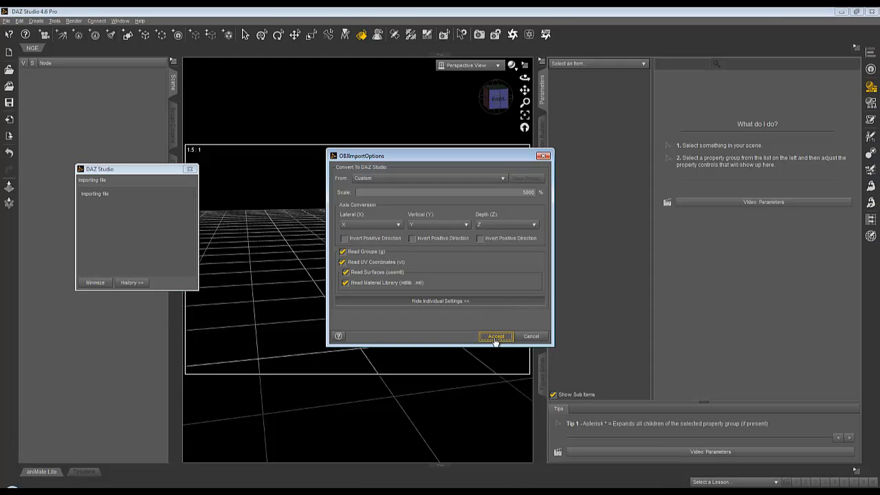
{"action": "left_click", "coordinate": [494, 338]}
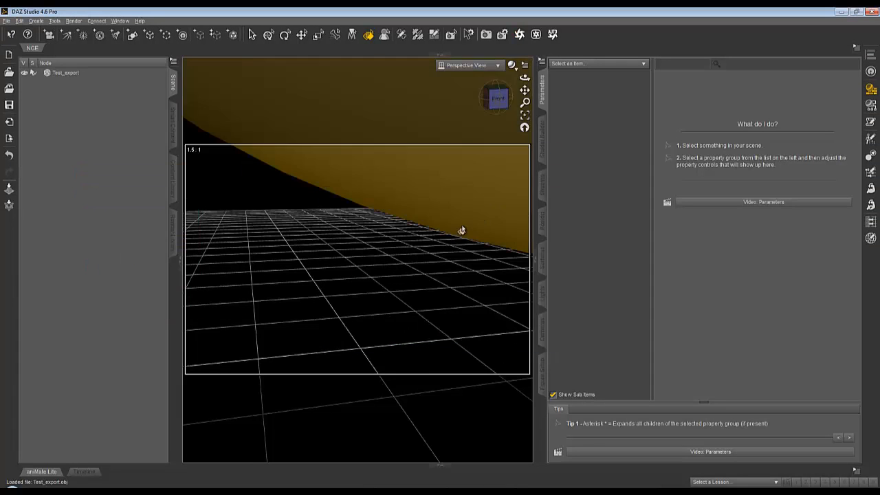
Examine the size and surface of the imported Test_export knot against the ground grid
{"action": "left_click_drag", "start_coordinate": [501, 114], "coordinate": [488, 175]}
{"action": "right_click", "coordinate": [488, 171]}
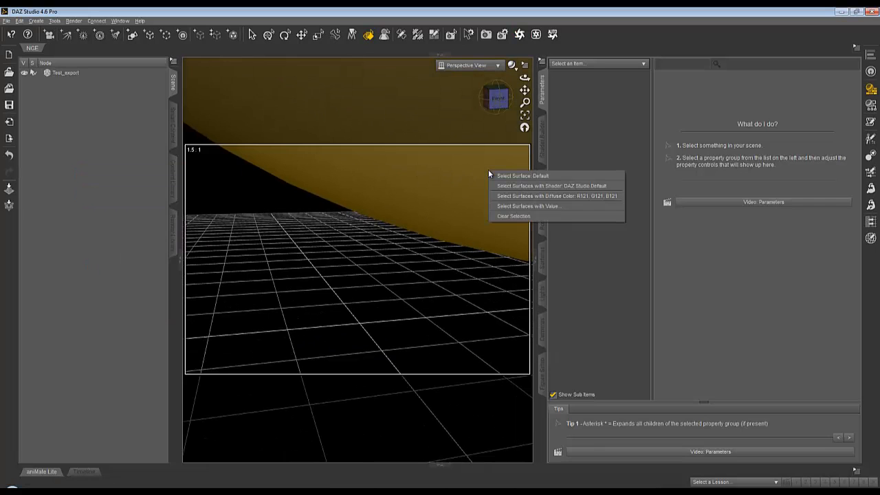
{"action": "left_click", "coordinate": [521, 91]}
{"action": "left_click_drag", "start_coordinate": [517, 95], "coordinate": [474, 171]}
{"action": "scroll", "coordinate": [473, 172], "scroll_direction": "down", "scroll_amount": 8}
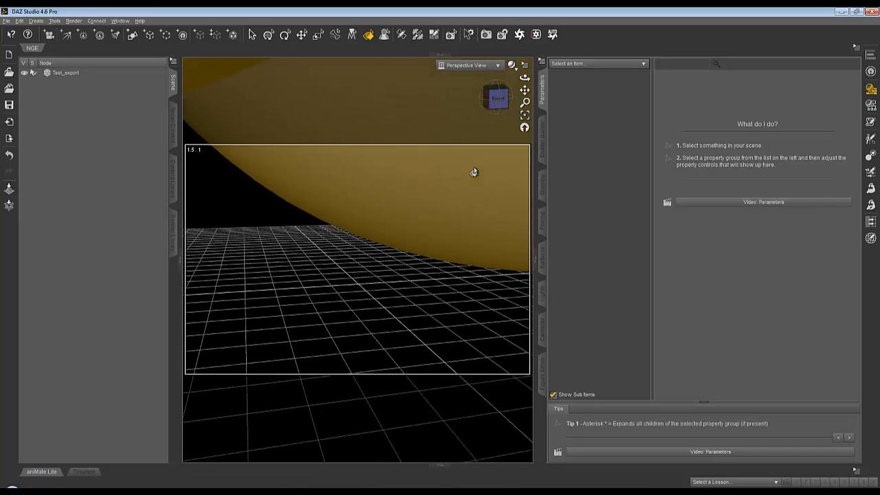
{"action": "scroll", "coordinate": [473, 171], "scroll_direction": "down", "scroll_amount": 8}
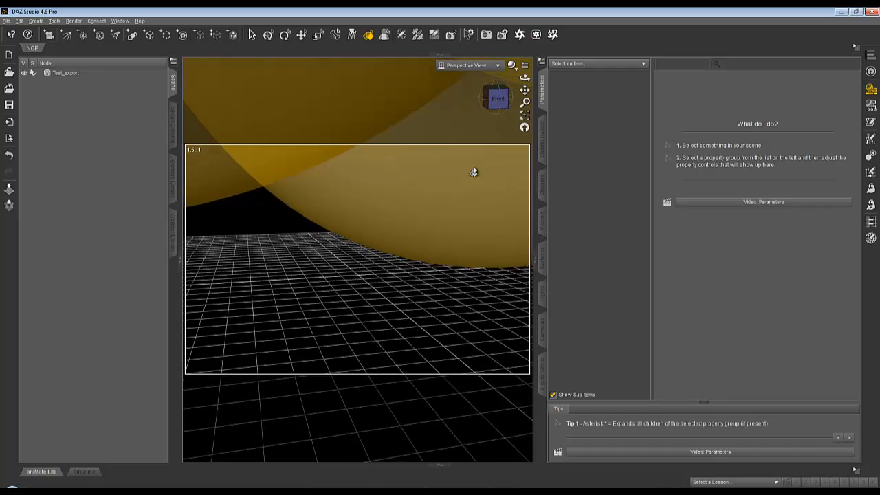
{"action": "scroll", "coordinate": [474, 172], "scroll_direction": "down", "scroll_amount": 8}
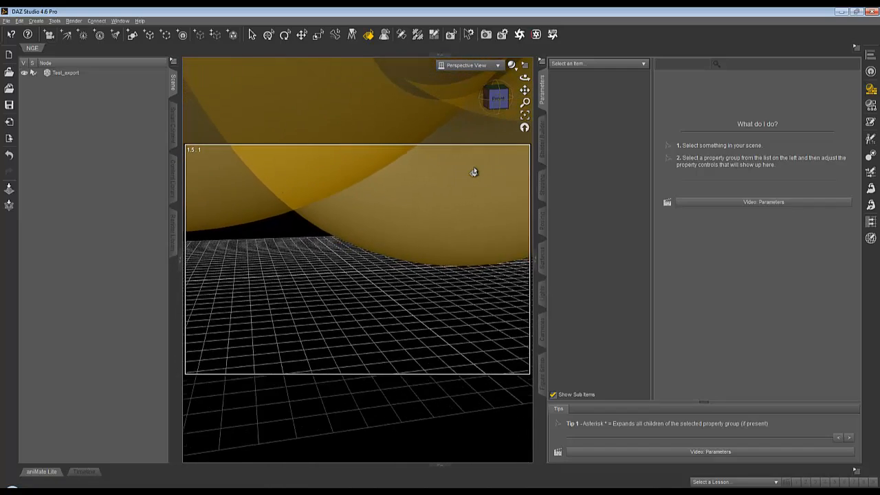
{"action": "scroll", "coordinate": [473, 171], "scroll_direction": "down", "scroll_amount": 8}
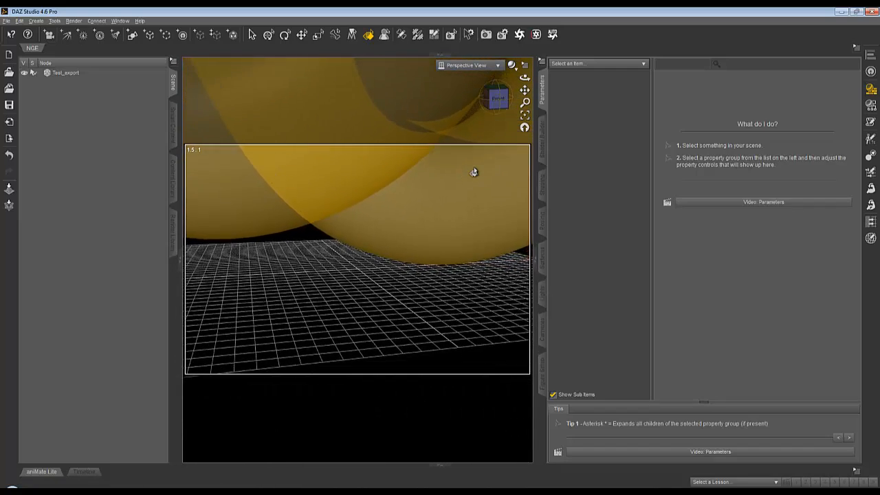
{"action": "left_click", "coordinate": [7, 21]}
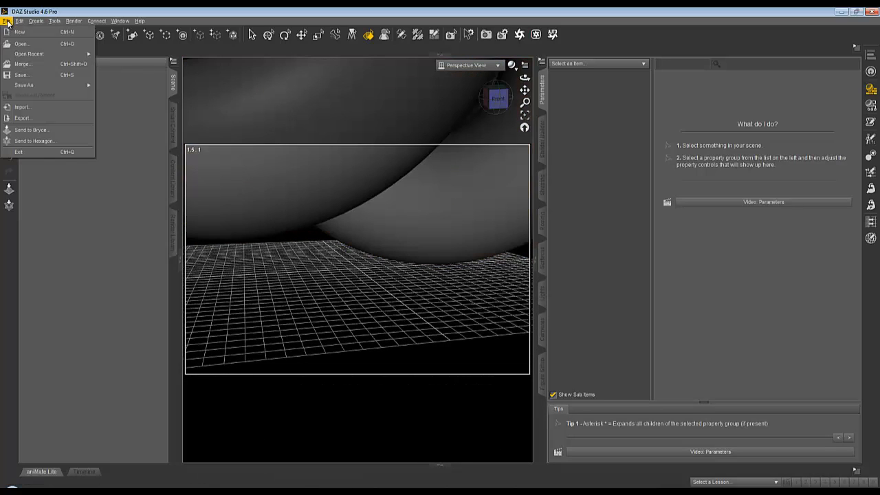
{"action": "left_click", "coordinate": [44, 132]}
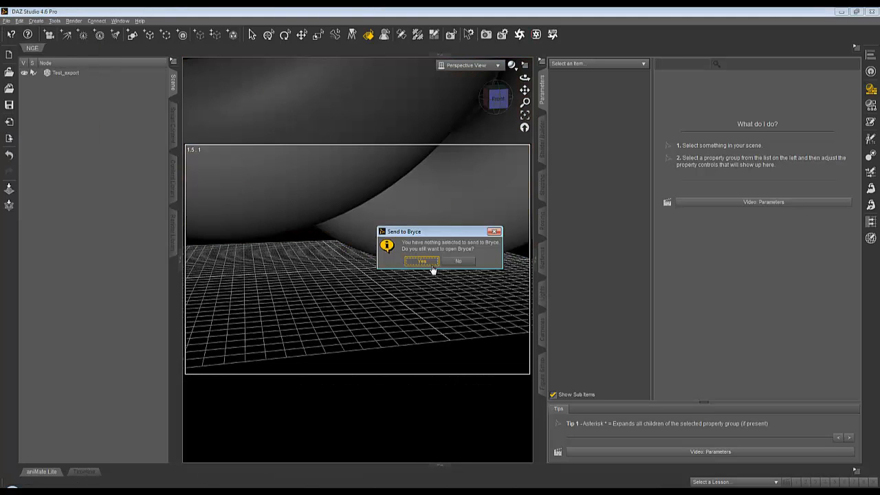
{"action": "left_click", "coordinate": [457, 261]}
Select the imported Test_export knot and send it to Bryce
{"action": "left_click", "coordinate": [373, 167]}
{"action": "left_click", "coordinate": [8, 20]}
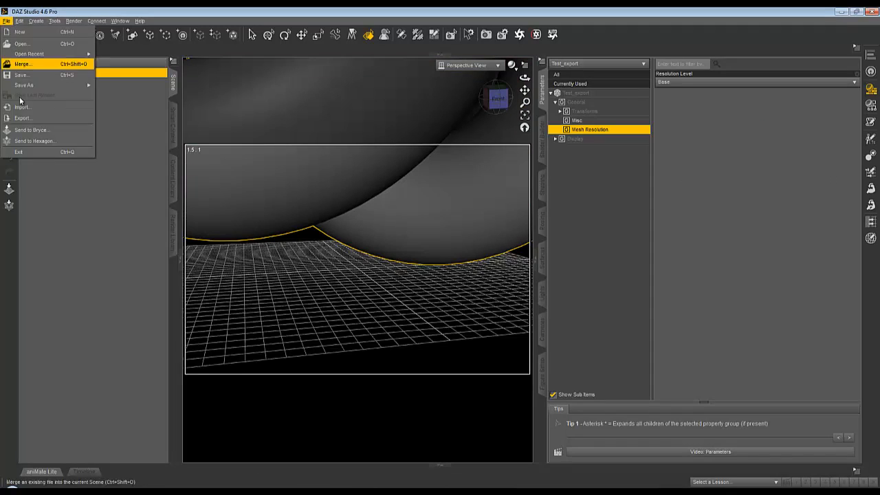
{"action": "left_click", "coordinate": [43, 131]}
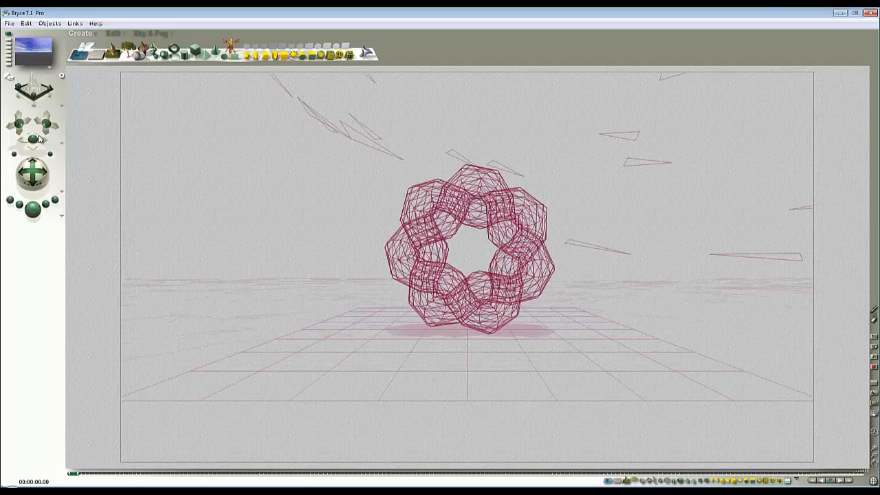
Select the oversized Test_export knot in the Bryce scene and scale it down to roughly the first knot's size
{"action": "left_click_drag", "start_coordinate": [40, 146], "coordinate": [34, 114]}
{"action": "right_click", "coordinate": [473, 165]}
{"action": "left_click", "coordinate": [490, 169]}
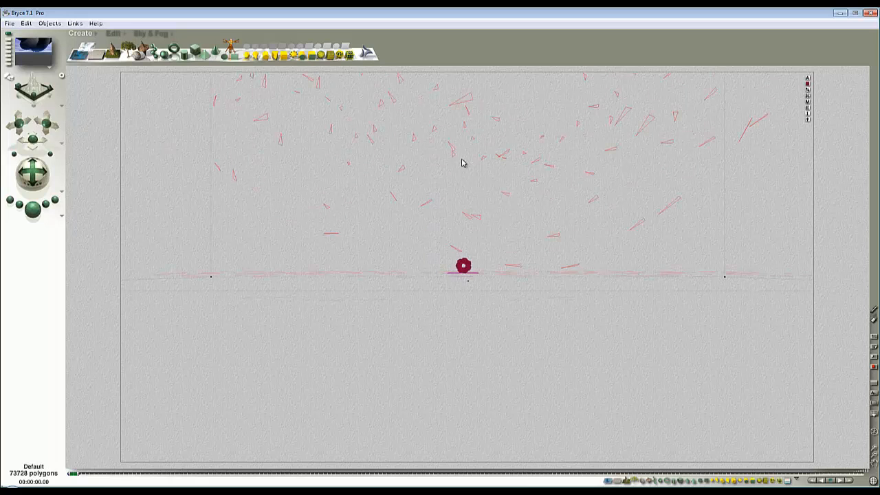
{"action": "left_click", "coordinate": [114, 34]}
{"action": "left_click_drag", "start_coordinate": [114, 51], "coordinate": [110, 50]}
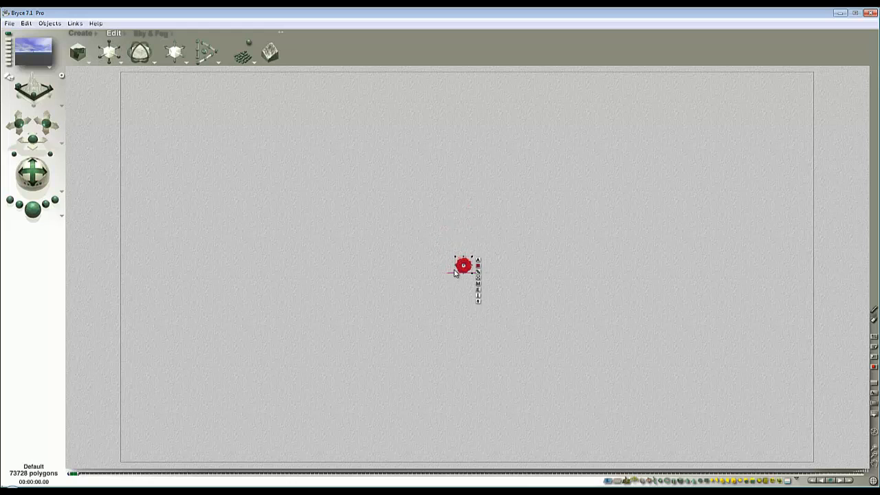
Reposition the scaled-down knot beside the first knot and render the scene to compare their smoothness
{"action": "key", "text": "2"}
{"action": "key", "text": "1"}
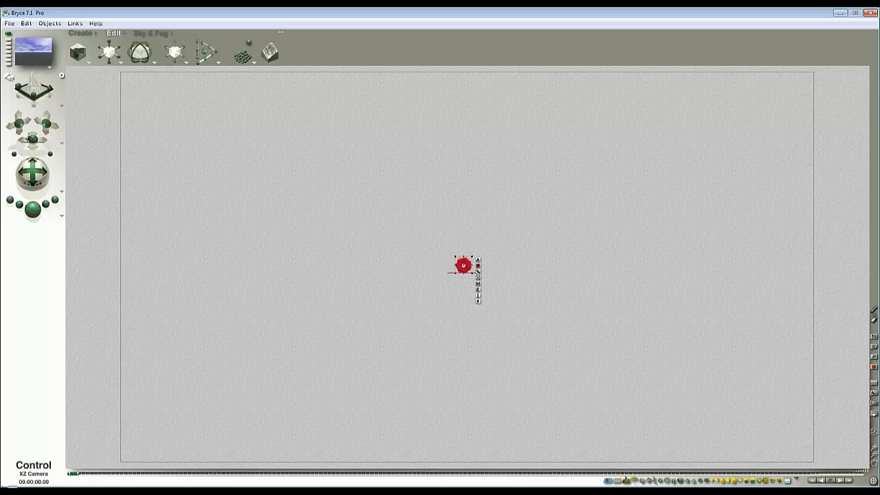
{"action": "left_click_drag", "start_coordinate": [30, 139], "coordinate": [34, 172]}
{"action": "left_click_drag", "start_coordinate": [179, 55], "coordinate": [183, 56]}
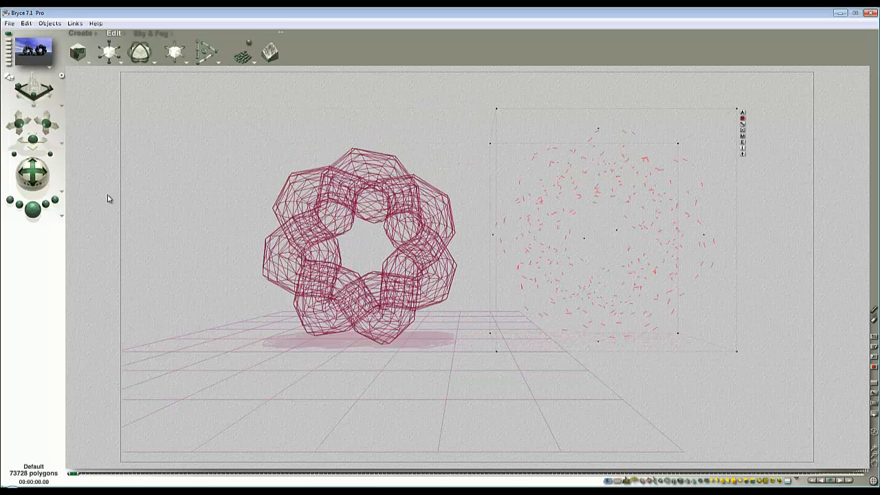
{"action": "left_click", "coordinate": [39, 210]}
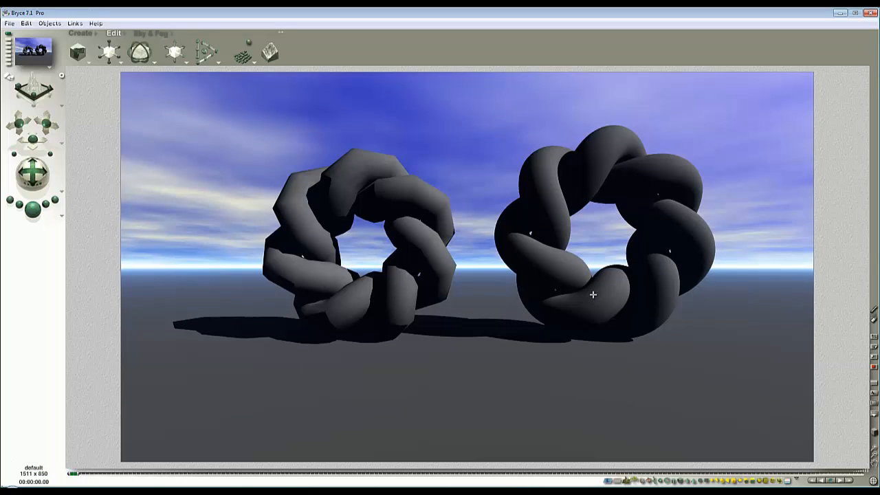
{"action": "left_click", "coordinate": [676, 224]}
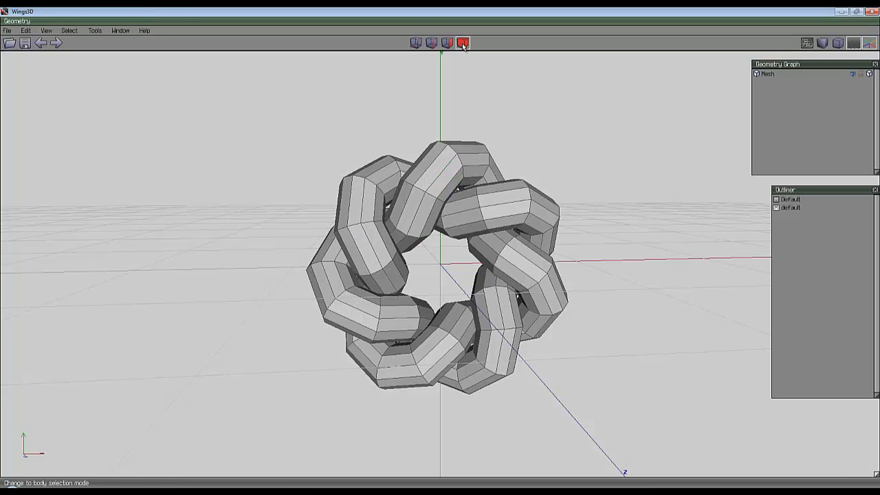
Select and hide the low-poly mesh in Wings3D, and import Test_export.obj in Wavefront format
{"action": "left_click", "coordinate": [466, 158]}
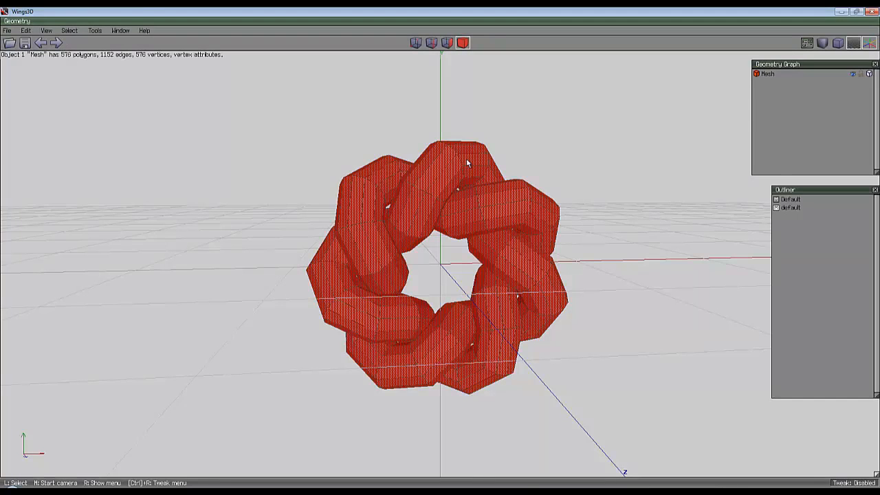
{"action": "left_click", "coordinate": [852, 73]}
{"action": "left_click", "coordinate": [8, 30]}
{"action": "mouse_move", "coordinate": [47, 128]}
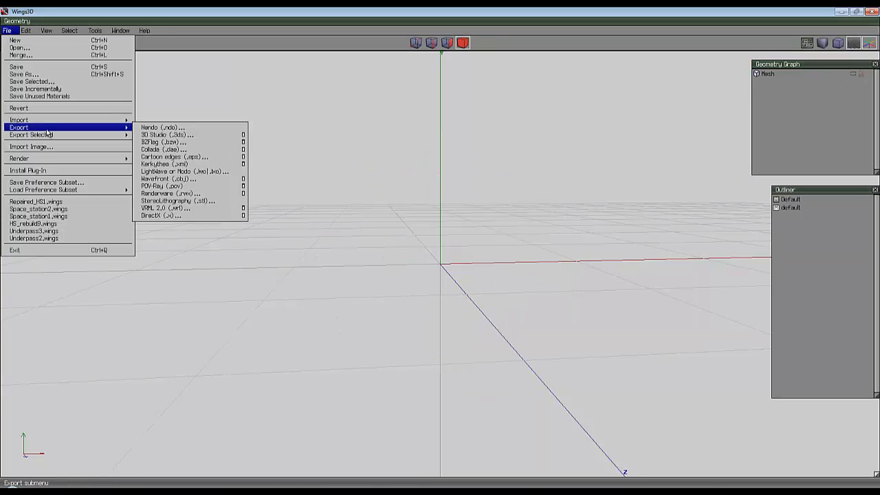
{"action": "left_click", "coordinate": [195, 148]}
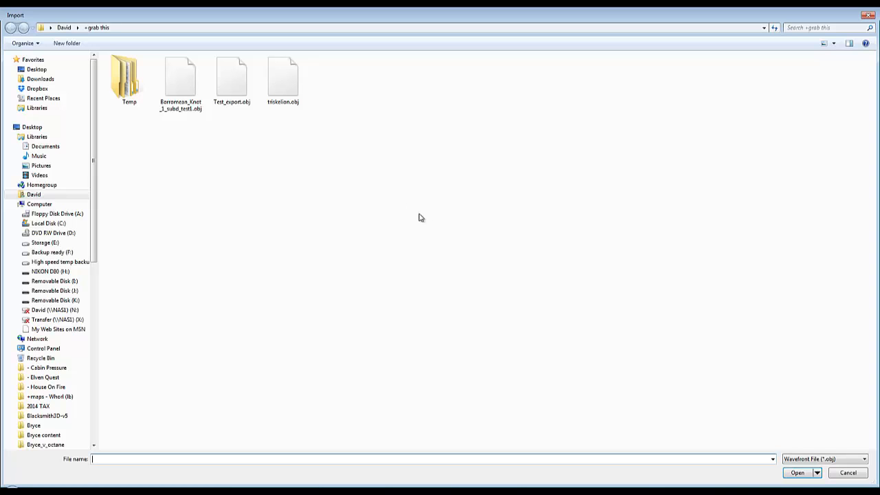
{"action": "left_click", "coordinate": [231, 80]}
{"action": "left_click", "coordinate": [795, 473]}
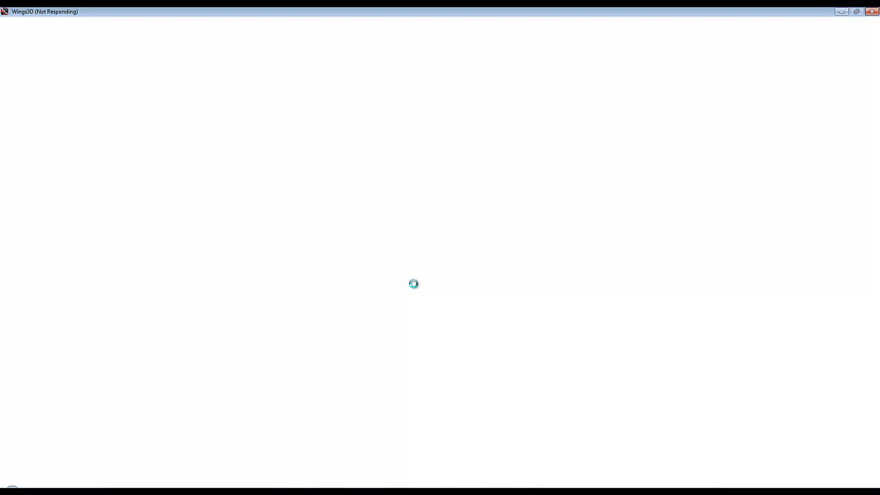
Select the huge imported knot and scale it down uniformly to a small fraction of its size
{"action": "scroll", "coordinate": [444, 272], "scroll_direction": "down", "scroll_amount": 6}
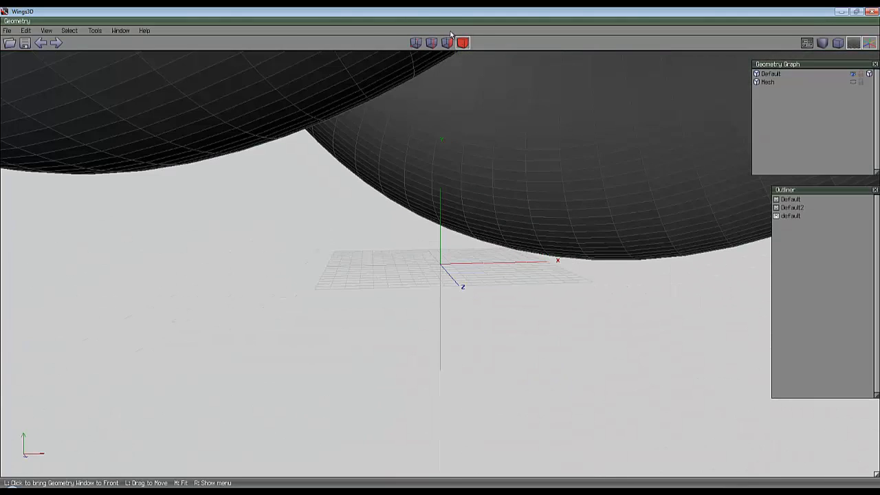
{"action": "left_click", "coordinate": [487, 144]}
{"action": "right_click", "coordinate": [403, 236]}
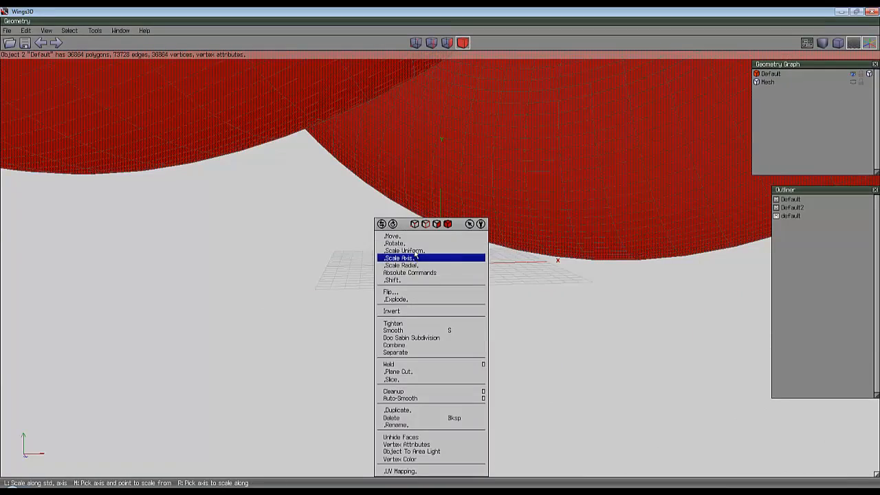
{"action": "left_click", "coordinate": [416, 257]}
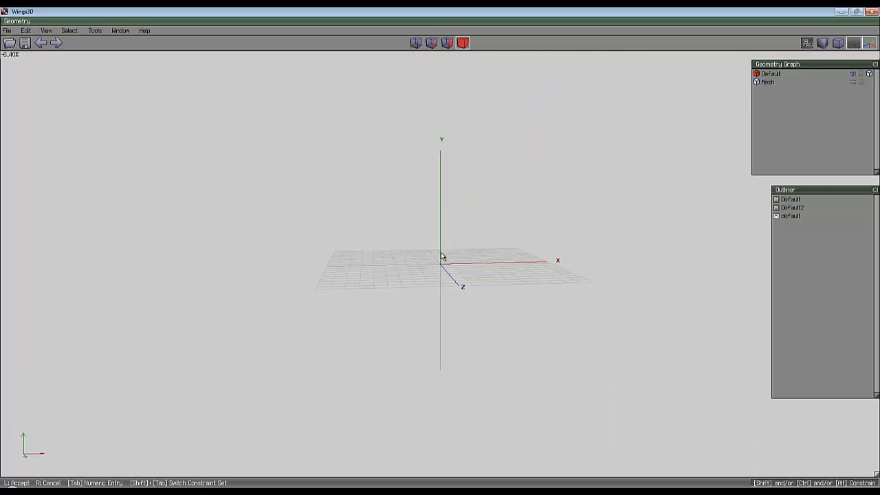
{"action": "left_click", "coordinate": [441, 256]}
Move the scaled-down knot along the Y axis, bringing it down to the ground grid
{"action": "scroll", "coordinate": [441, 256], "scroll_direction": "down", "scroll_amount": 5}
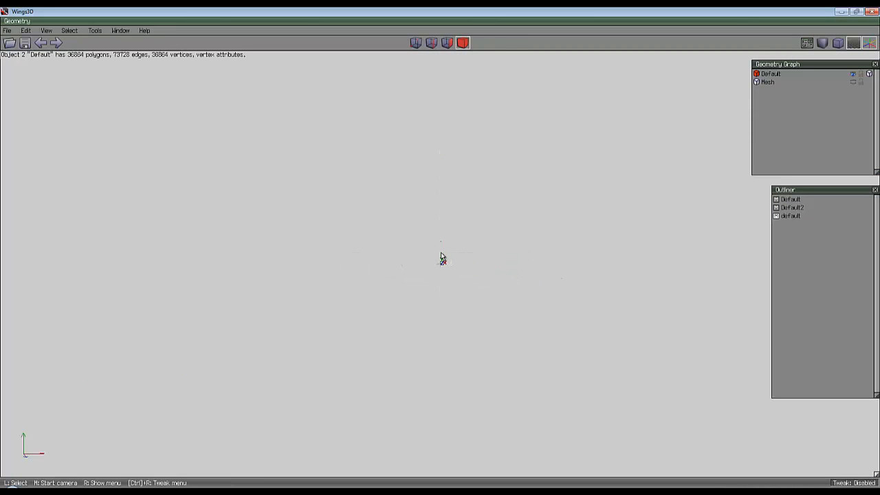
{"action": "scroll", "coordinate": [441, 252], "scroll_direction": "up", "scroll_amount": 1}
{"action": "left_click_drag", "start_coordinate": [521, 113], "coordinate": [368, 53]}
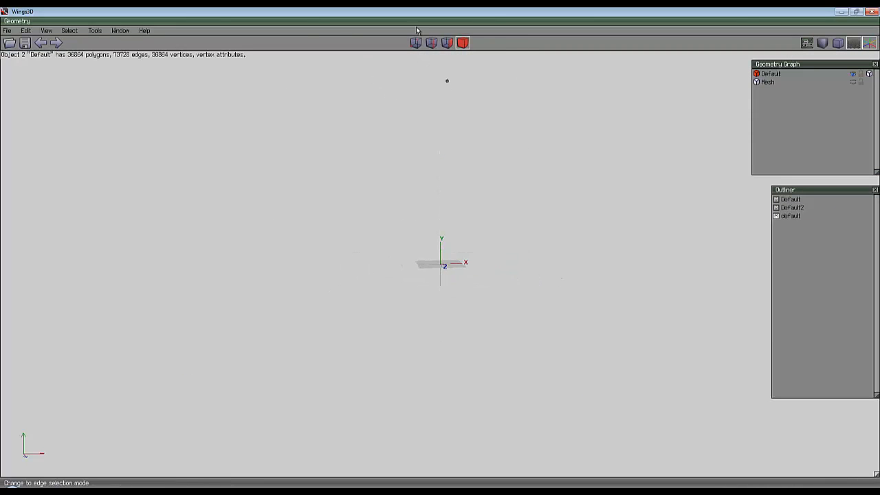
{"action": "right_click", "coordinate": [290, 129]}
{"action": "left_click", "coordinate": [278, 136]}
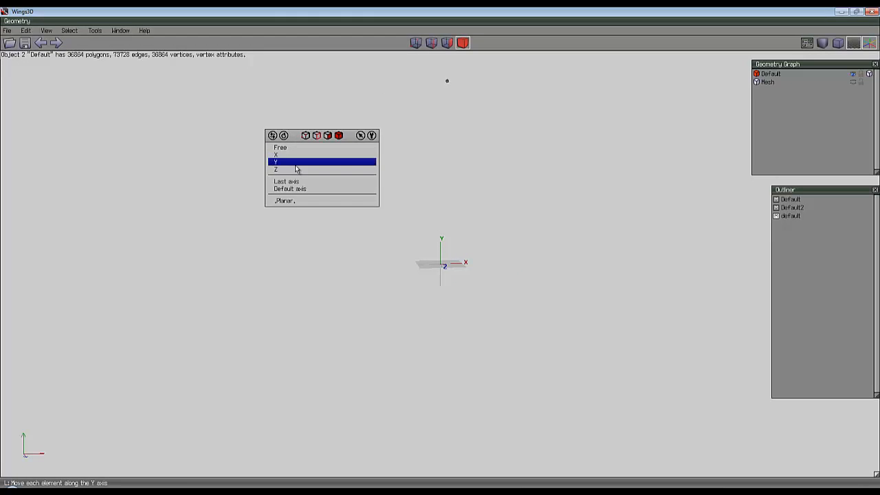
{"action": "left_click", "coordinate": [296, 159]}
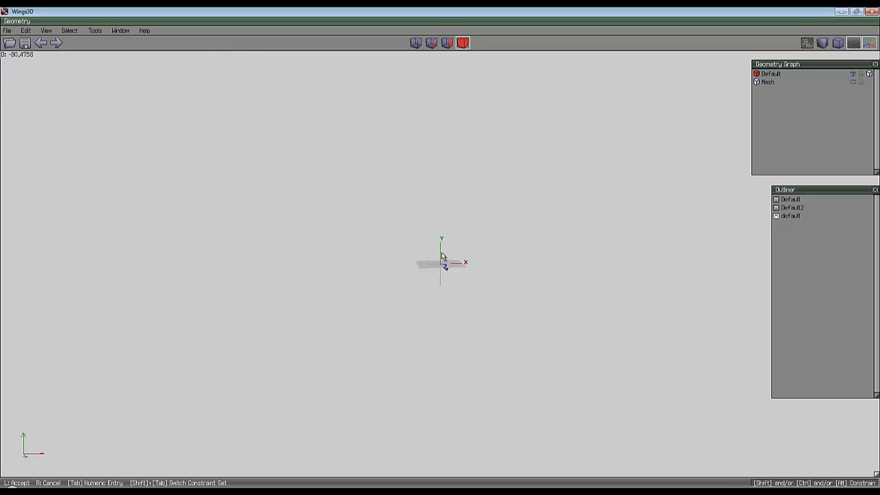
{"action": "left_click", "coordinate": [486, 312]}
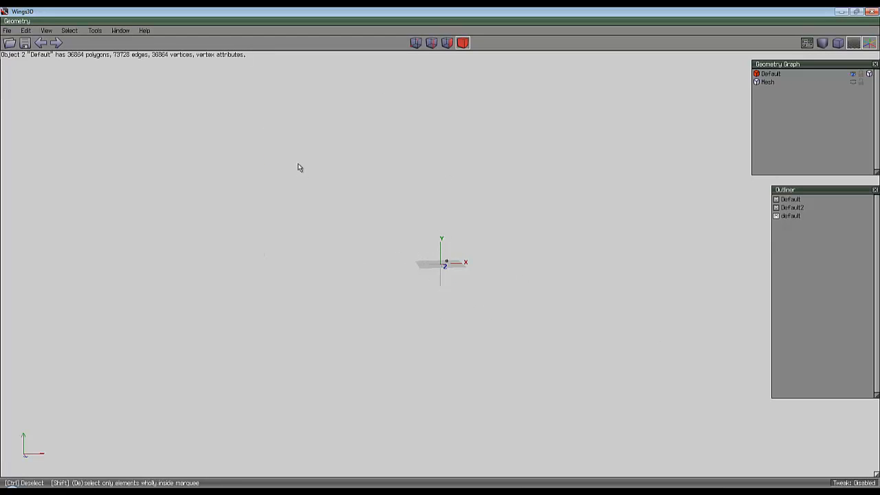
Inspect the imported knot's subdivided wireframe mesh close up and from a different angle
{"action": "scroll", "coordinate": [406, 234], "scroll_direction": "up", "scroll_amount": 5}
{"action": "scroll", "coordinate": [406, 235], "scroll_direction": "up", "scroll_amount": 10}
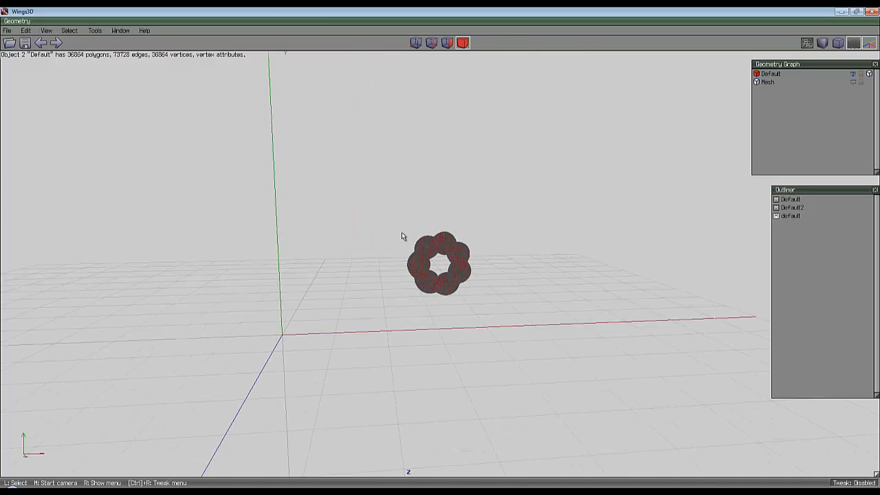
{"action": "scroll", "coordinate": [416, 208], "scroll_direction": "up", "scroll_amount": 3}
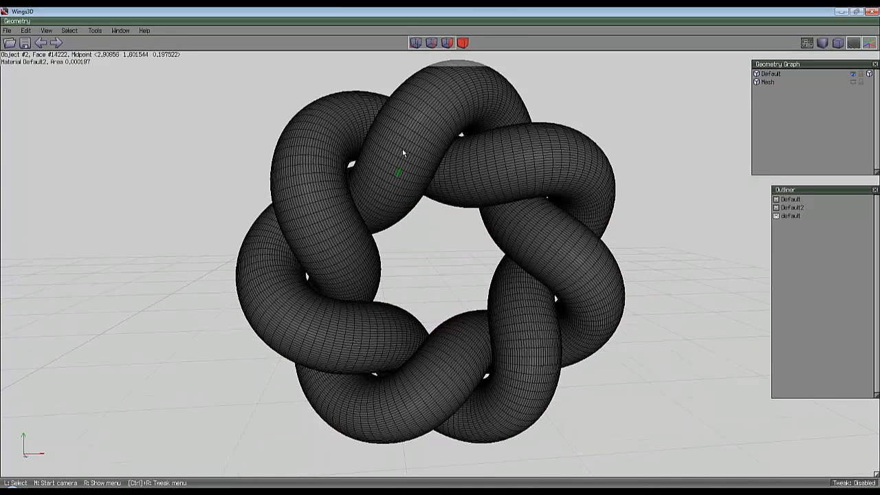
{"action": "scroll", "coordinate": [398, 172], "scroll_direction": "down", "scroll_amount": 5}
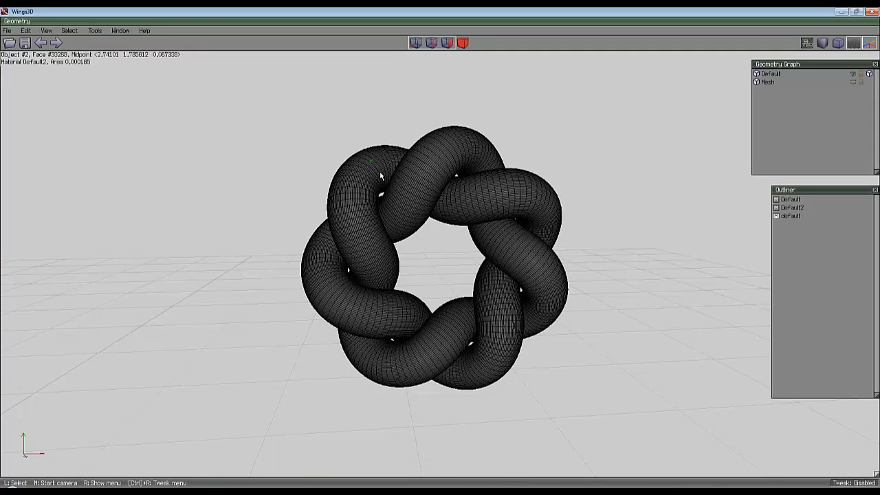
{"action": "scroll", "coordinate": [392, 158], "scroll_direction": "down", "scroll_amount": 3}
{"action": "middle_click", "coordinate": [442, 255]}
{"action": "left_click", "coordinate": [442, 255]}
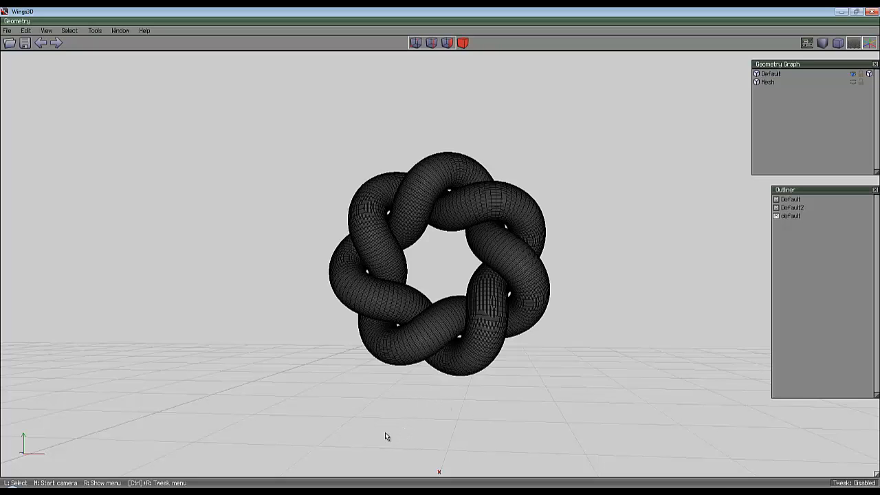
Switch to Poser and import Borromean_Knot_1_subd_test1.obj as a Wavefront OBJ, accepting the default import options
{"action": "mouse_move", "coordinate": [481, 491]}
{"action": "left_click", "coordinate": [479, 475]}
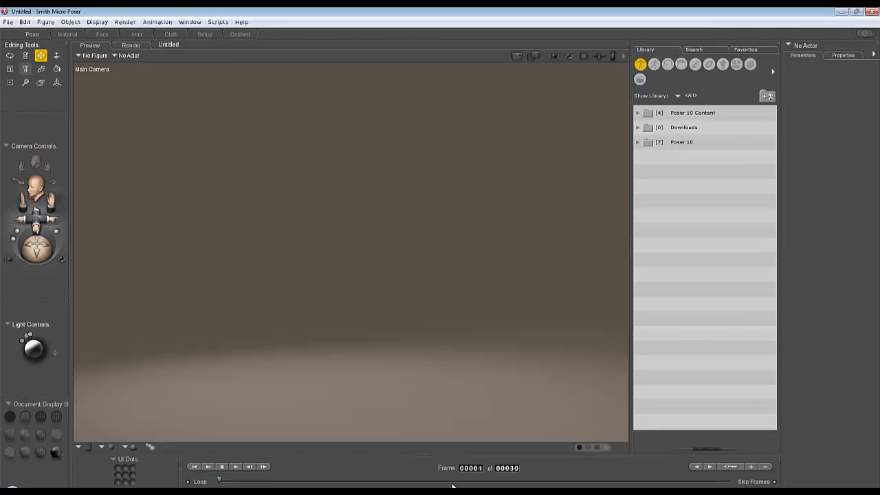
{"action": "left_click", "coordinate": [8, 22]}
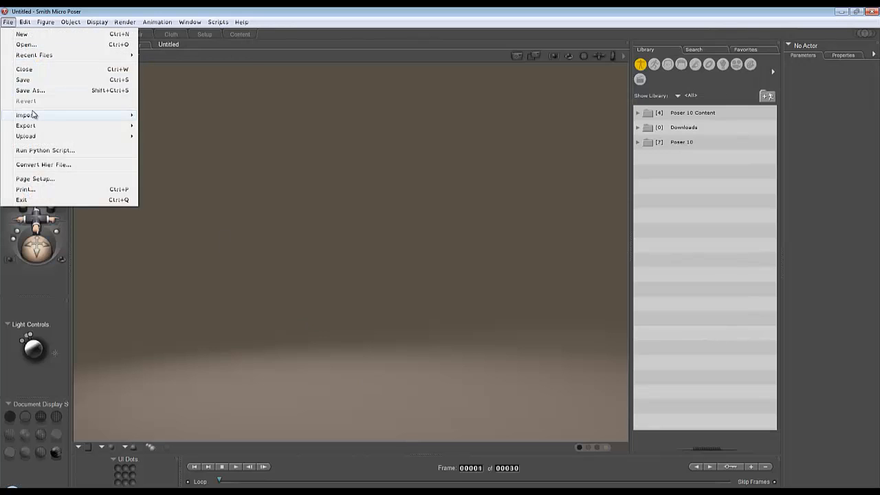
{"action": "mouse_move", "coordinate": [34, 115]}
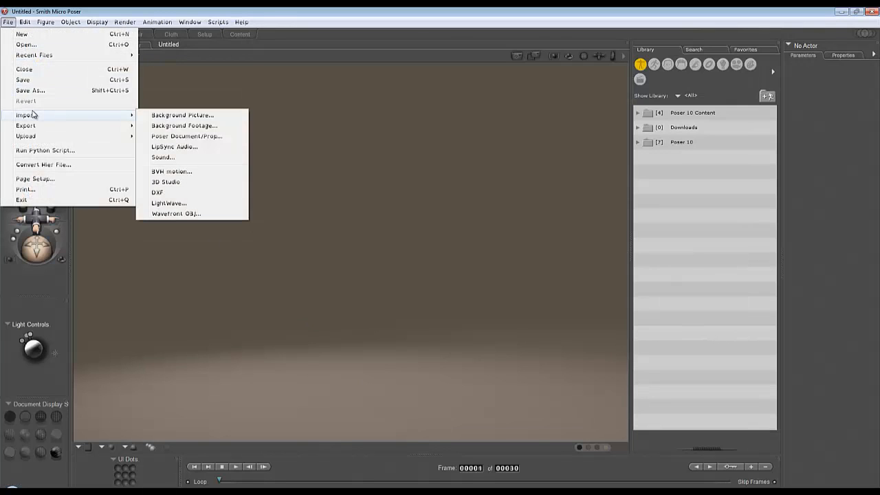
{"action": "left_click", "coordinate": [190, 214]}
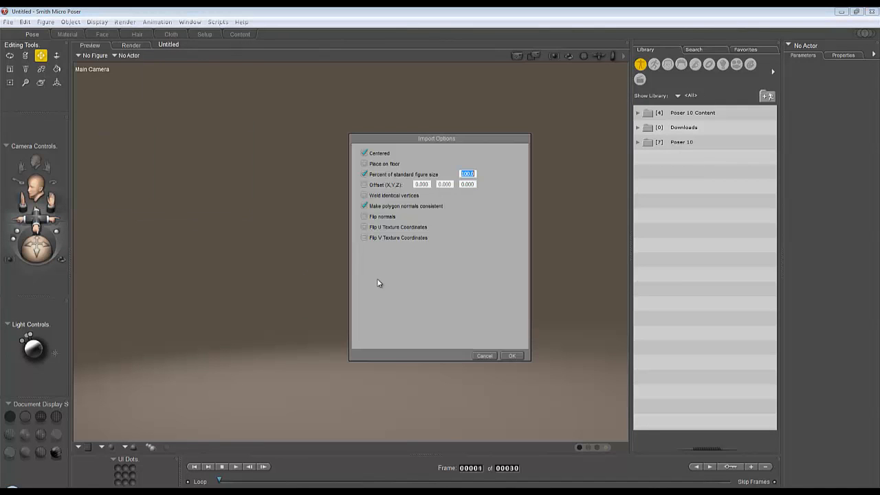
{"action": "left_click", "coordinate": [511, 356]}
{"action": "left_click", "coordinate": [186, 103]}
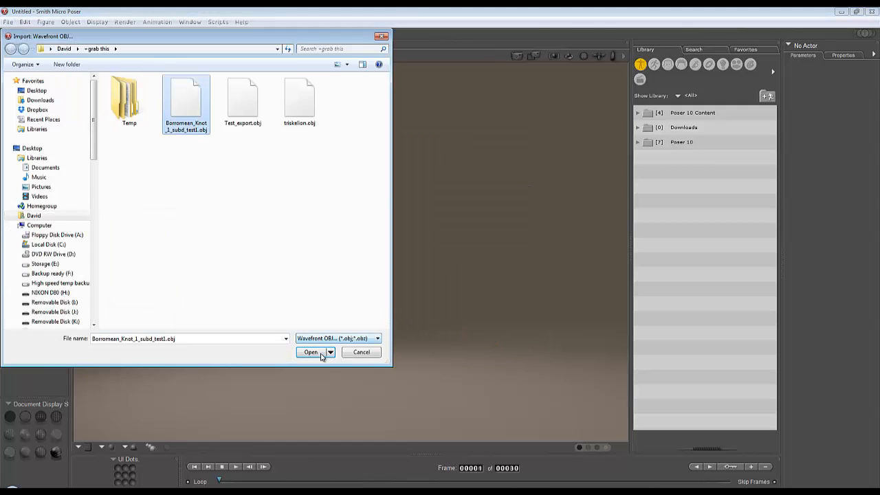
{"action": "left_click", "coordinate": [311, 352]}
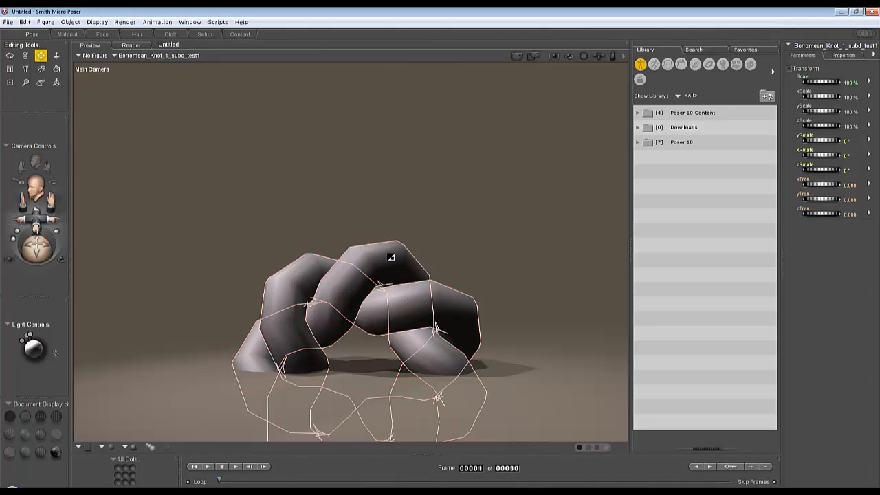
Lift the imported knot clear of the floor and choose the Poser Unimesh skinning method
{"action": "left_click_drag", "start_coordinate": [376, 278], "coordinate": [257, 200]}
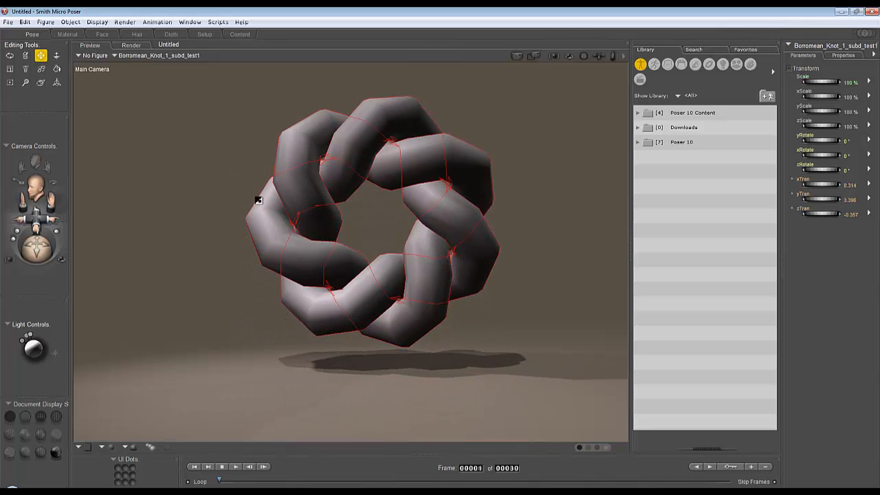
{"action": "left_click_drag", "start_coordinate": [40, 244], "coordinate": [21, 250]}
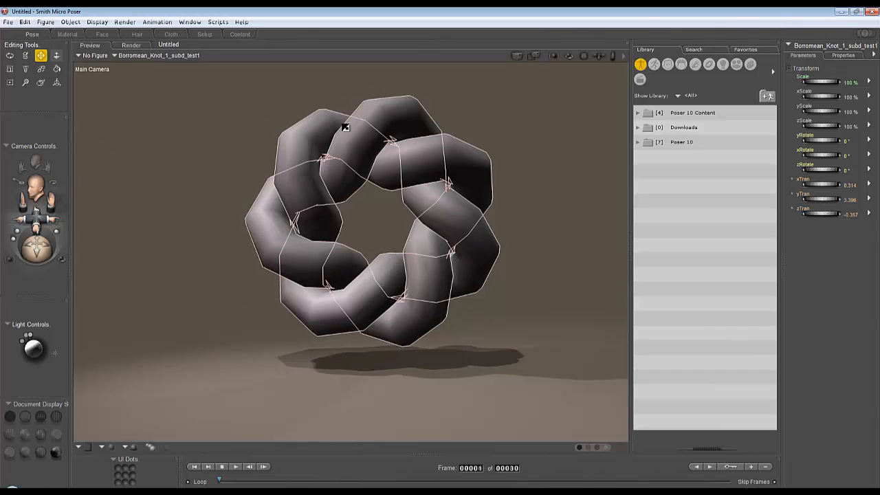
{"action": "left_click", "coordinate": [46, 22]}
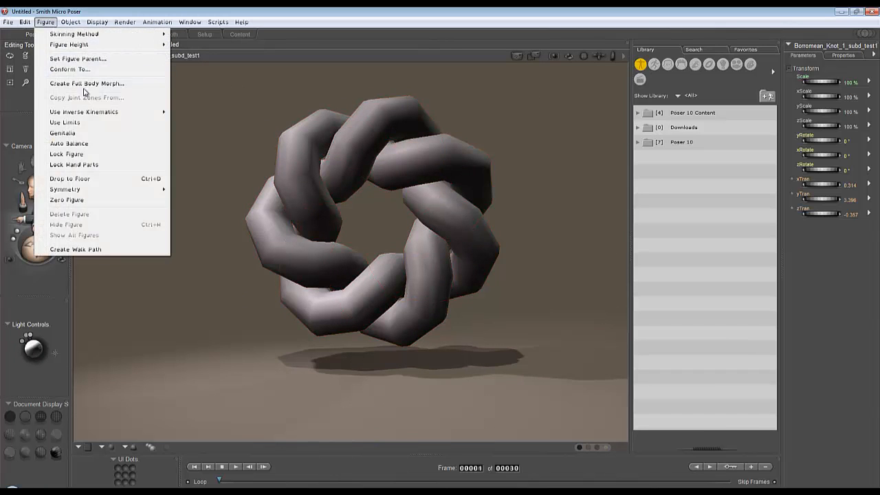
{"action": "mouse_move", "coordinate": [102, 35]}
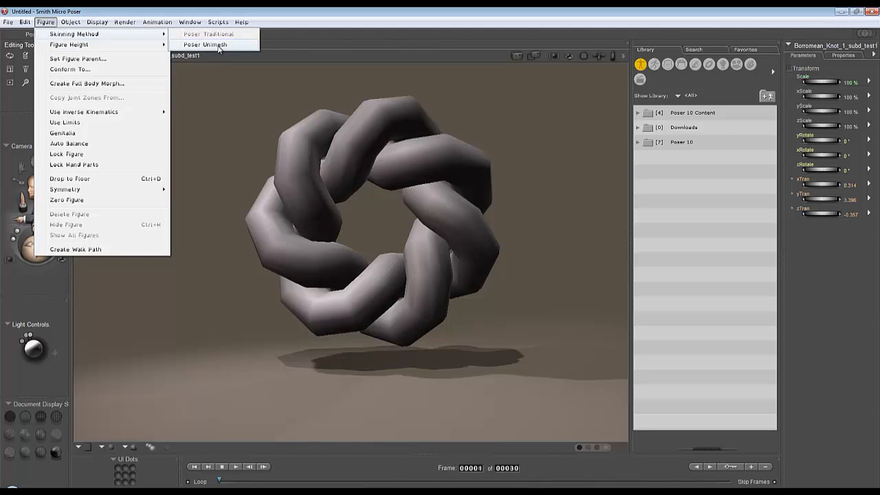
{"action": "left_click", "coordinate": [206, 45]}
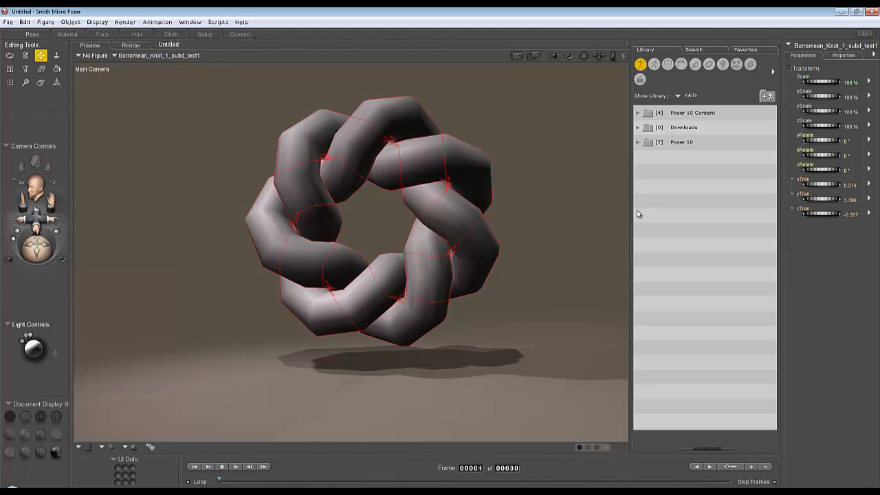
Set both the preview and render subdivision levels of the knot to 3 and view it from a lower angle
{"action": "left_click", "coordinate": [842, 54]}
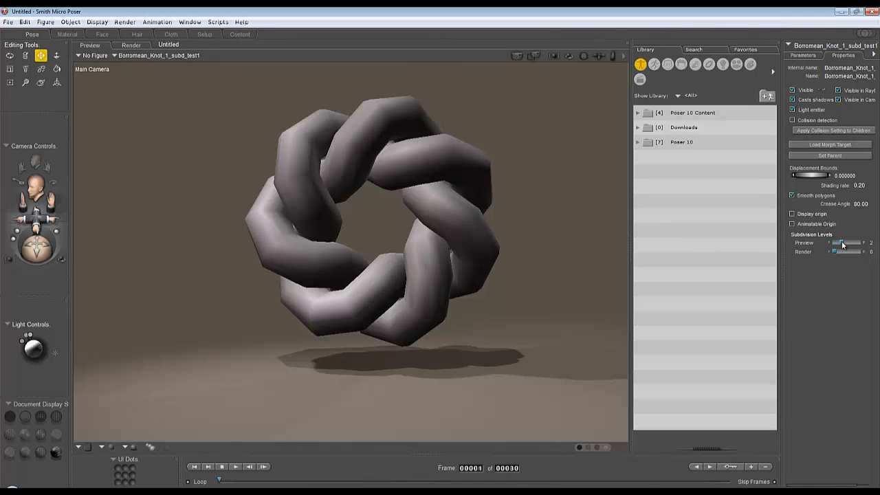
{"action": "left_click_drag", "start_coordinate": [833, 252], "coordinate": [838, 253]}
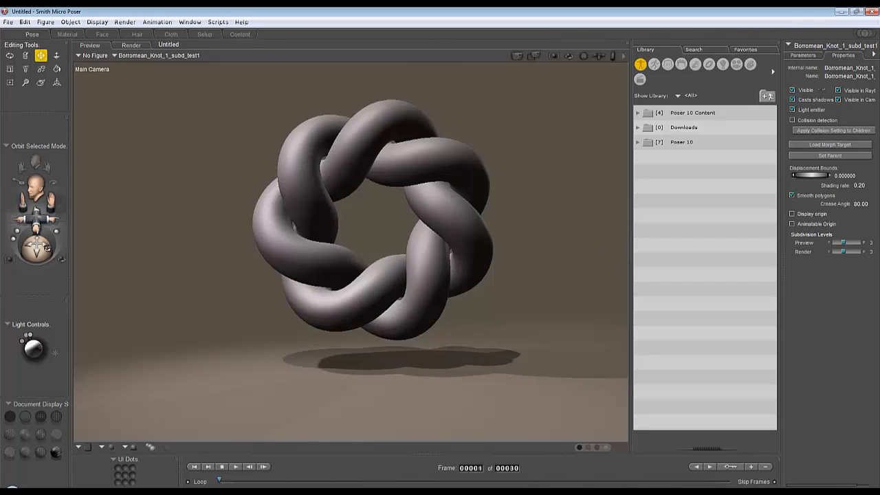
{"action": "left_click_drag", "start_coordinate": [46, 247], "coordinate": [48, 278]}
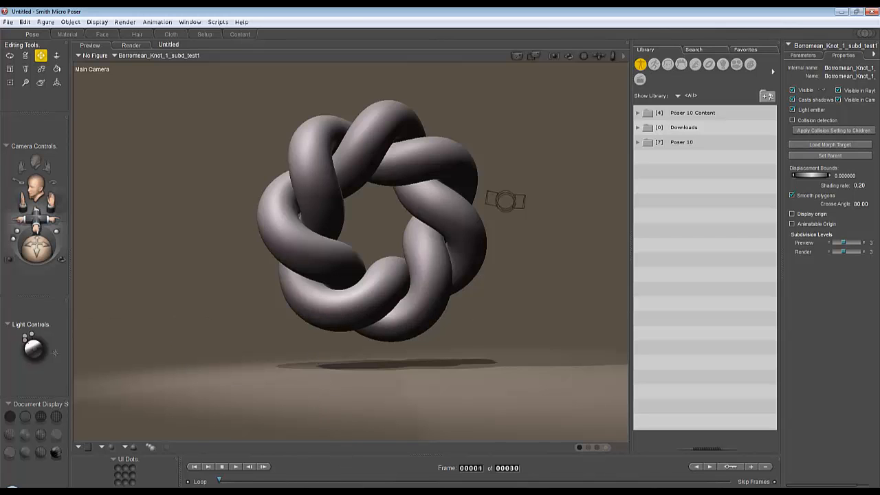
Revisit the Test_export knot in DAZ Studio and compare the faceted and smooth knots in Bryce
{"action": "left_click", "coordinate": [342, 490]}
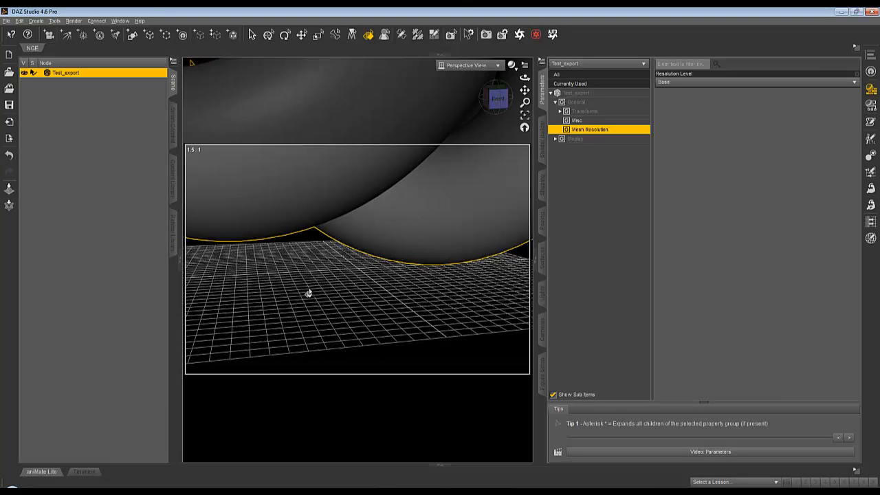
{"action": "left_click_drag", "start_coordinate": [308, 294], "coordinate": [307, 291], "text": "ctrl+alt"}
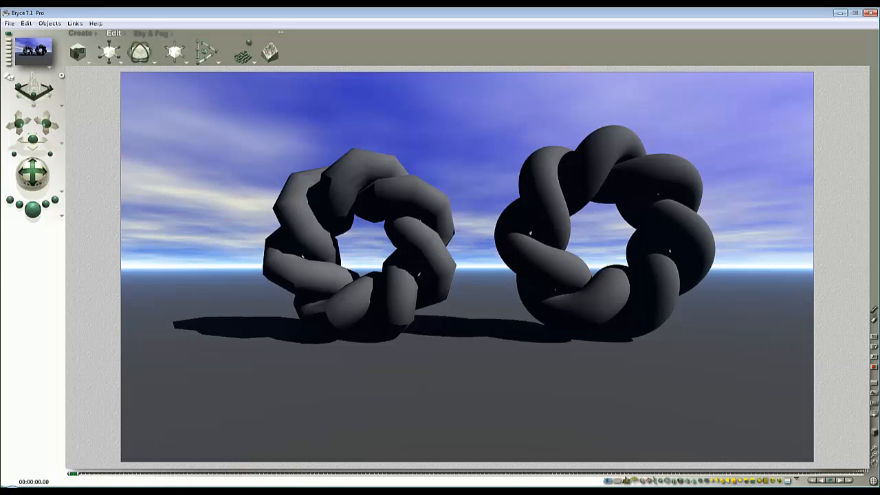
{"action": "mouse_move", "coordinate": [341, 491]}
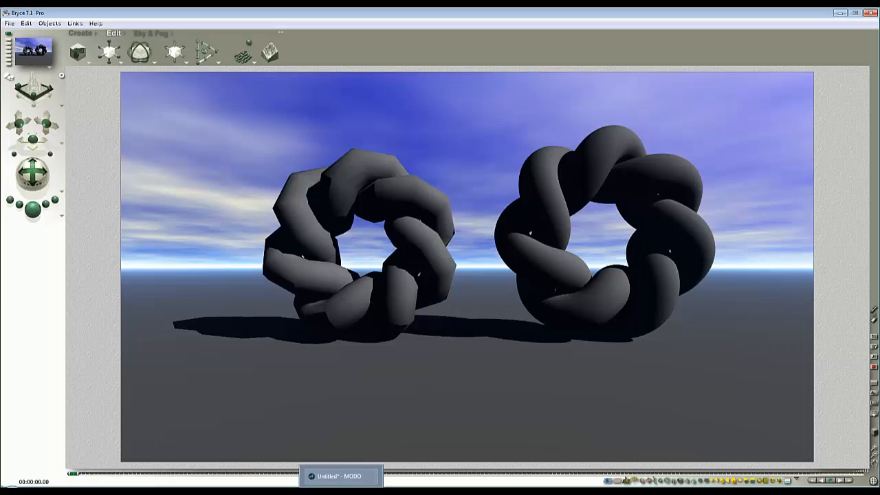
Switch to Wings3D, unhide the low-poly mesh and smooth it once beside the imported subdivided knot
{"action": "mouse_move", "coordinate": [270, 490]}
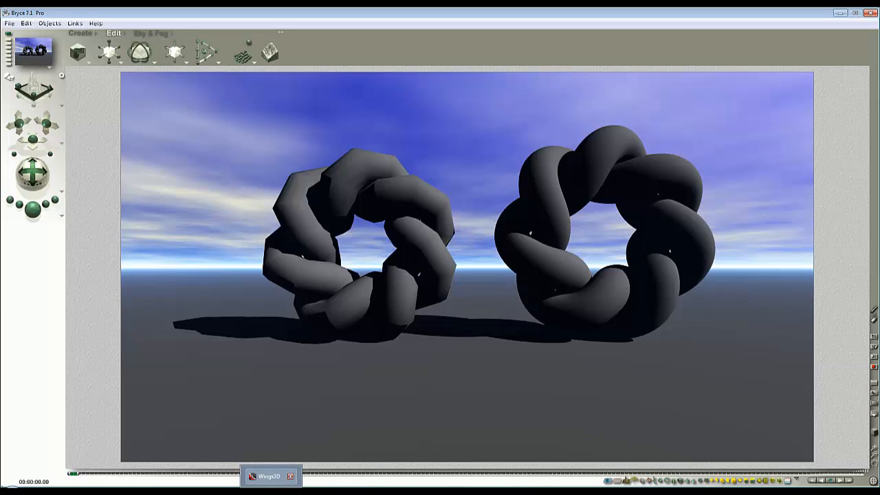
{"action": "left_click", "coordinate": [270, 490]}
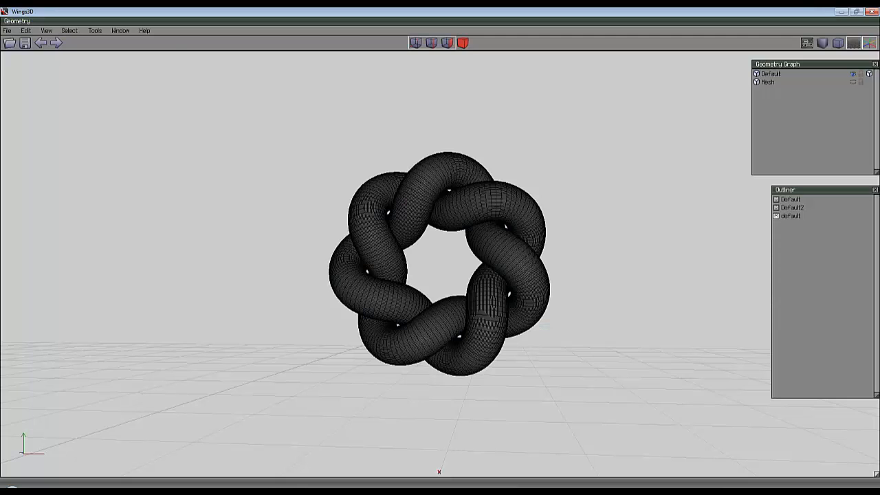
{"action": "left_click", "coordinate": [852, 82]}
{"action": "scroll", "coordinate": [215, 403], "scroll_direction": "down", "scroll_amount": 2}
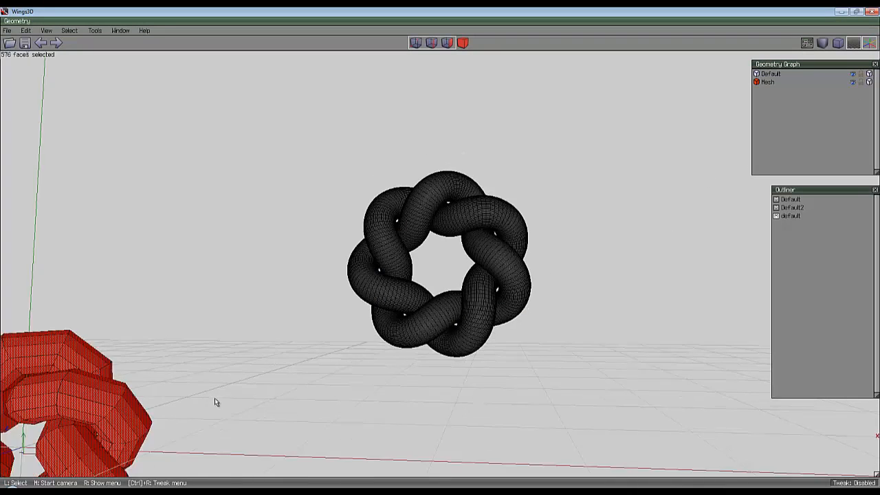
{"action": "scroll", "coordinate": [215, 402], "scroll_direction": "down", "scroll_amount": 2}
{"action": "key", "text": "s"}
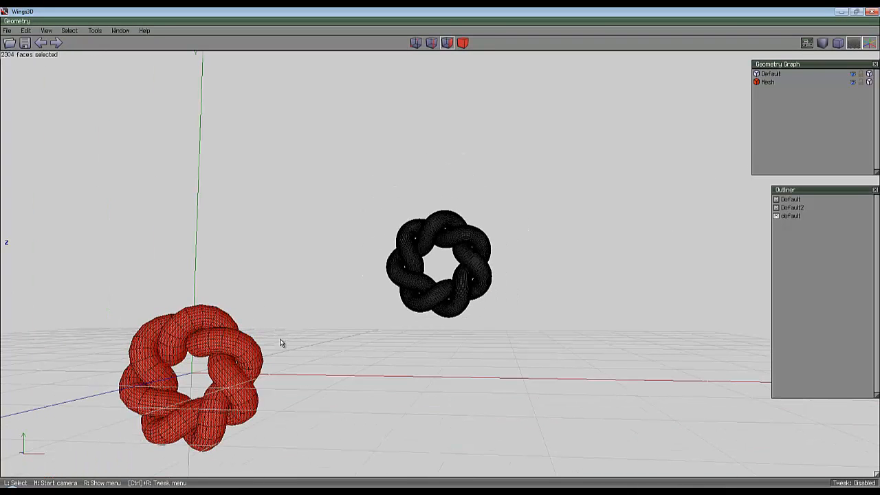
{"action": "left_click", "coordinate": [284, 356]}
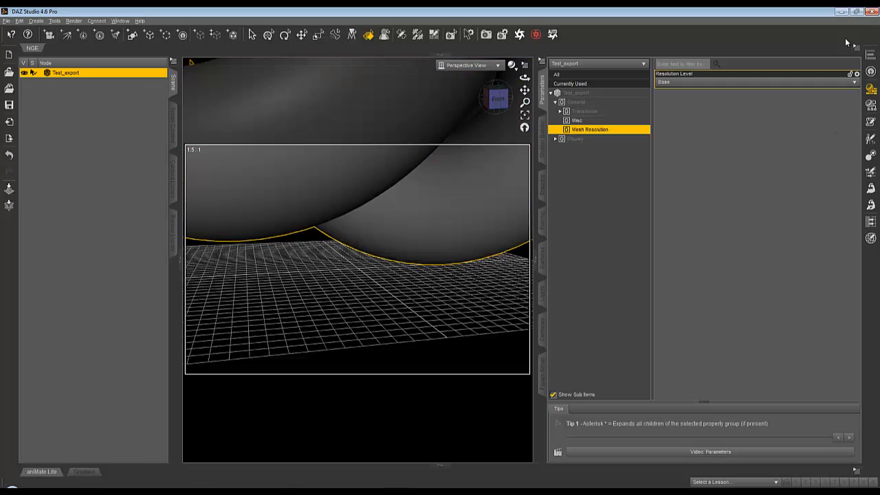
In DAZ Studio, bring the OctaneRender Viewport window fully on screen and place it beside the 3D view
{"action": "left_click_drag", "start_coordinate": [879, 50], "coordinate": [617, 86]}
{"action": "scroll", "coordinate": [585, 202], "scroll_direction": "down", "scroll_amount": 5}
{"action": "scroll", "coordinate": [570, 203], "scroll_direction": "up", "scroll_amount": 6}
{"action": "scroll", "coordinate": [558, 203], "scroll_direction": "down", "scroll_amount": 1}
{"action": "scroll", "coordinate": [557, 203], "scroll_direction": "down", "scroll_amount": 1}
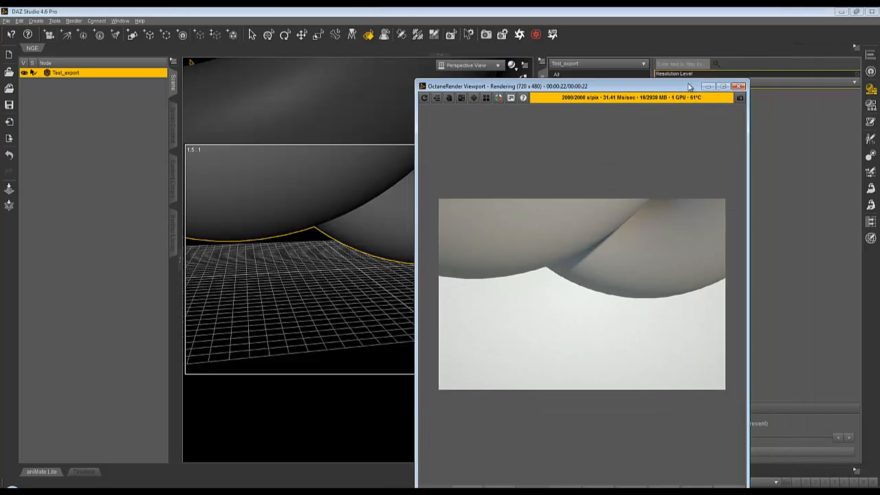
{"action": "left_click_drag", "start_coordinate": [650, 88], "coordinate": [649, 50]}
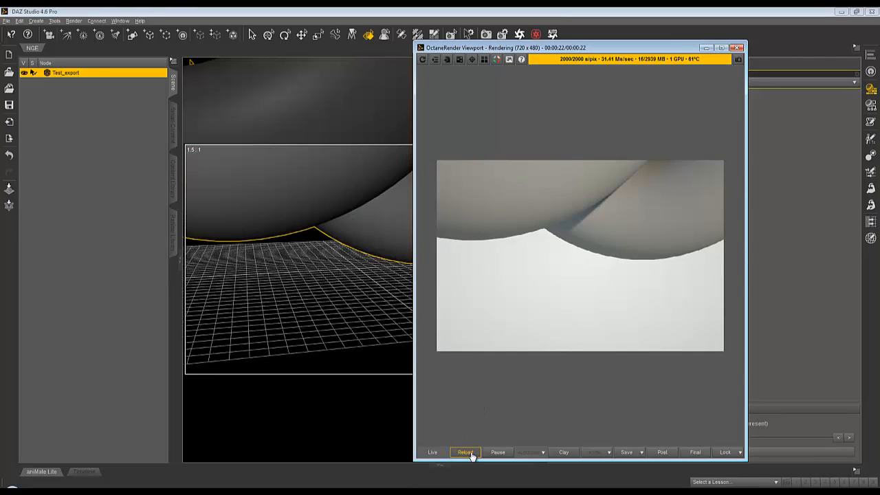
{"action": "left_click_drag", "start_coordinate": [615, 50], "coordinate": [718, 46]}
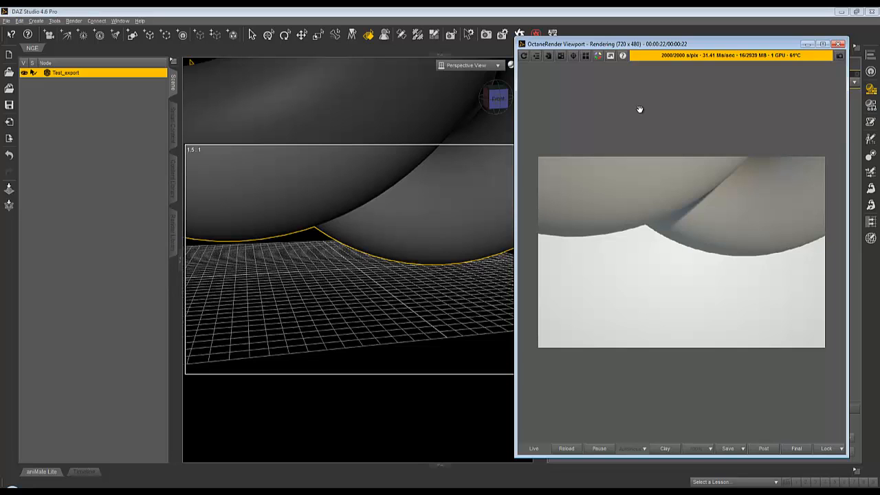
Look up the Convert to SubD command in DAZ Studio and the Unimesh skinning method in Poser without applying either
{"action": "left_click", "coordinate": [20, 20]}
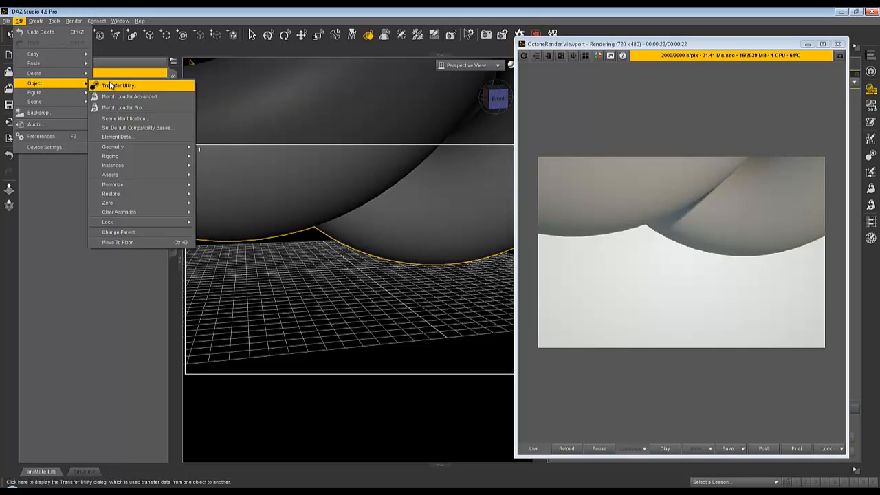
{"action": "mouse_move", "coordinate": [150, 146]}
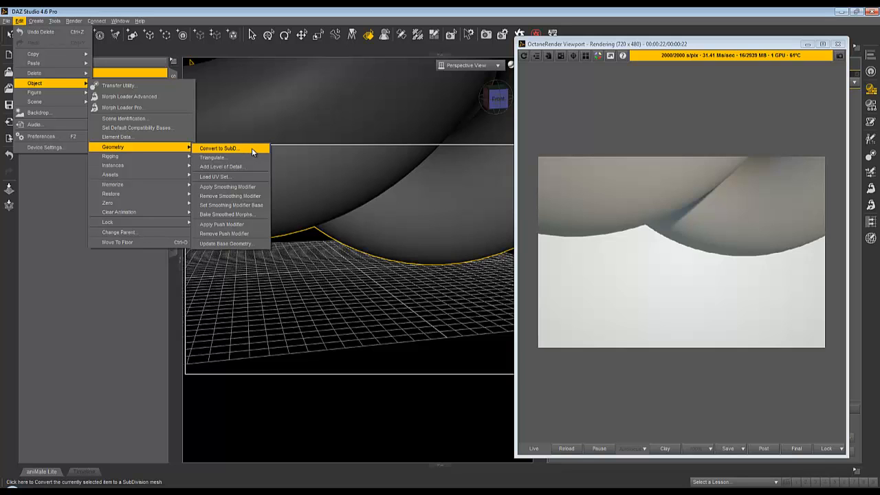
{"action": "key", "text": "Escape"}
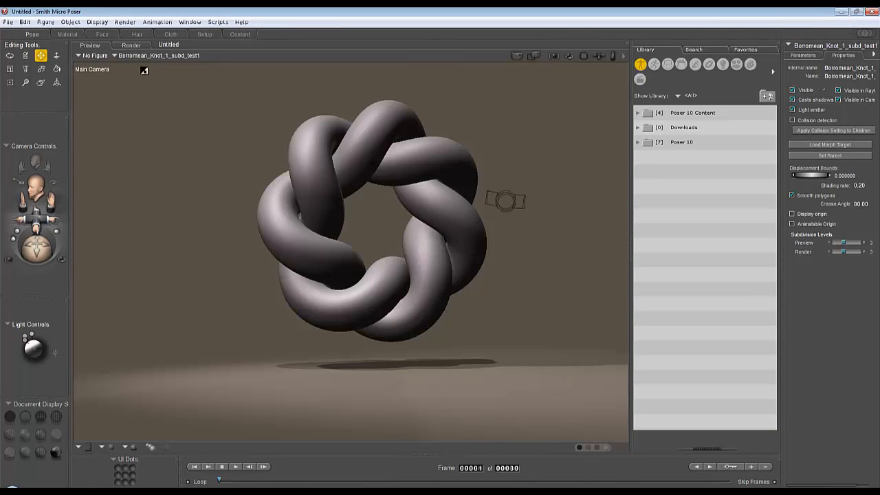
{"action": "left_click", "coordinate": [45, 22]}
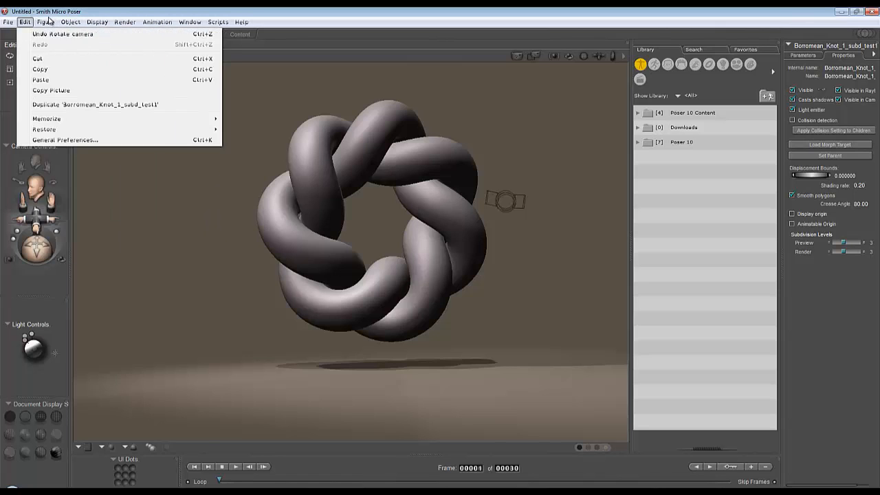
{"action": "mouse_move", "coordinate": [94, 34]}
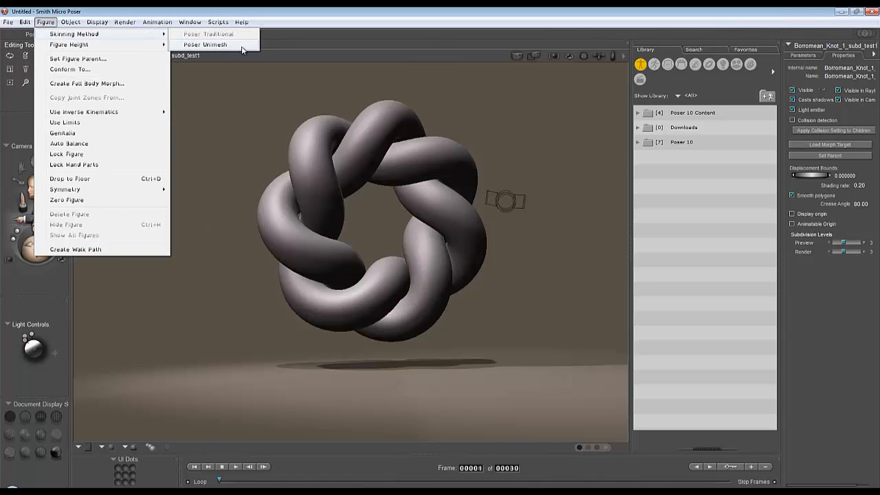
{"action": "left_click", "coordinate": [474, 83]}
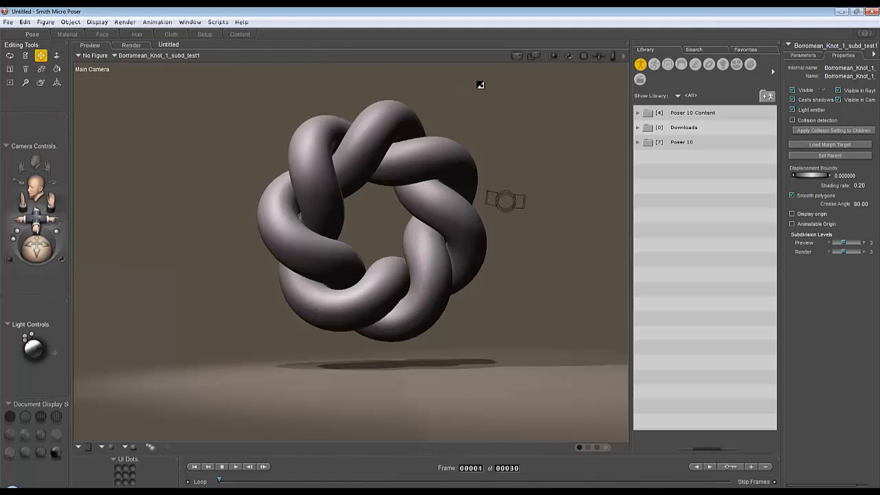